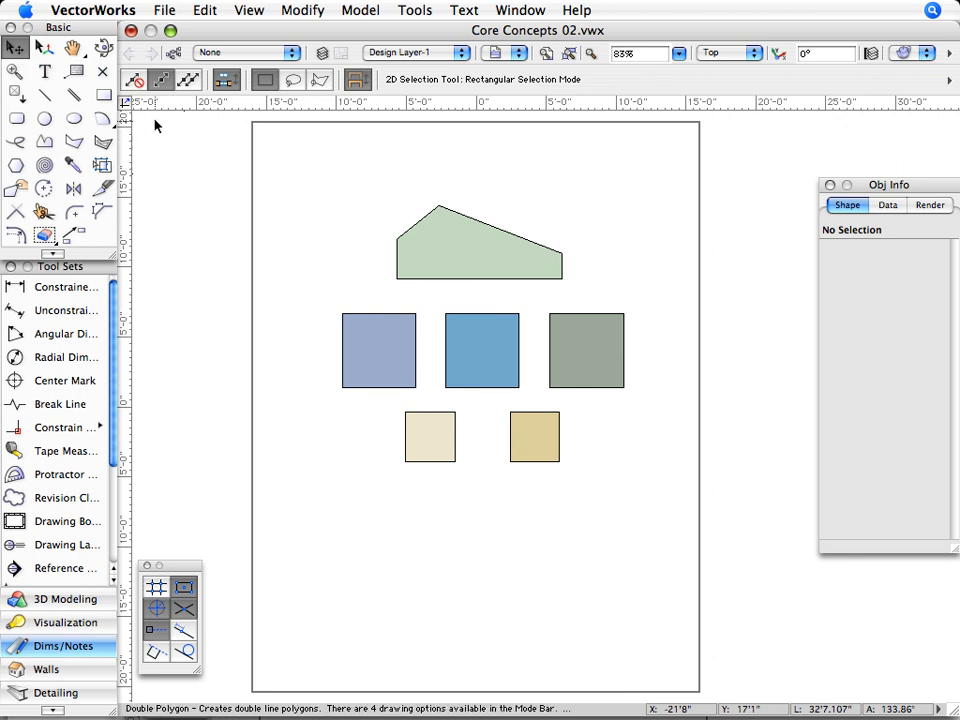
- With single-object interactive scaling active, select the lavender-blue square, the middle blue square and the green polygon together
click(162, 82)
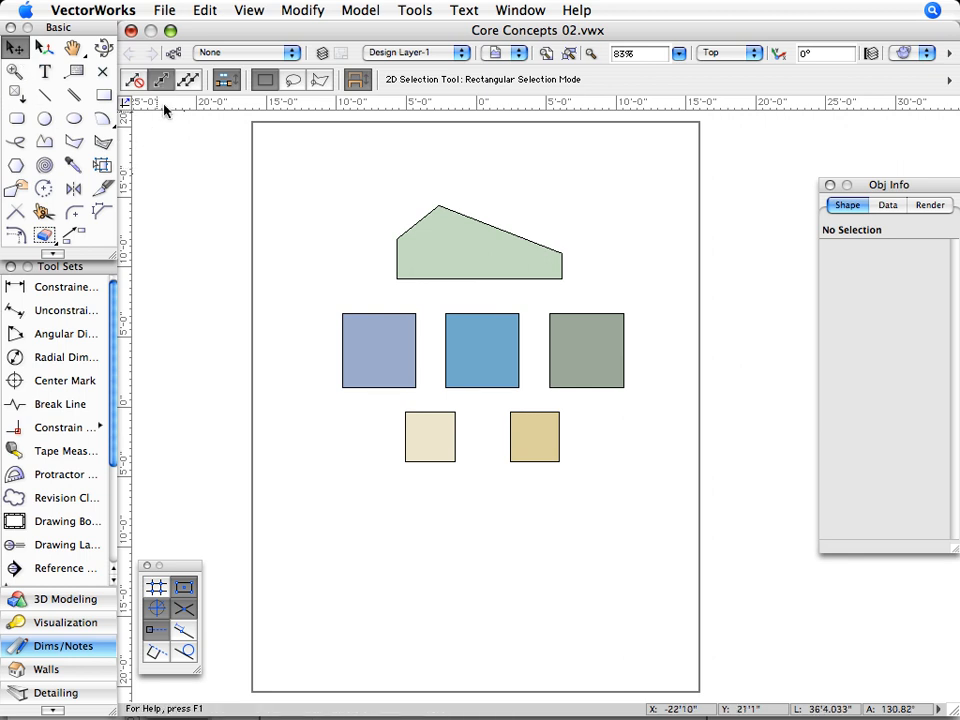
click(352, 341)
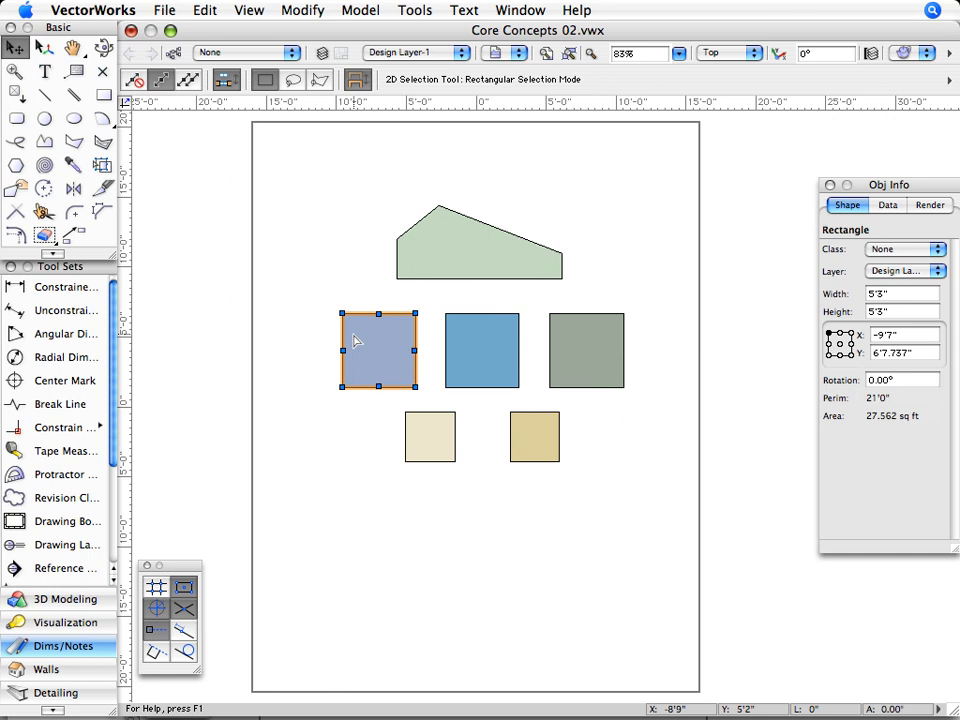
shift+click(456, 336)
shift+click(433, 262)
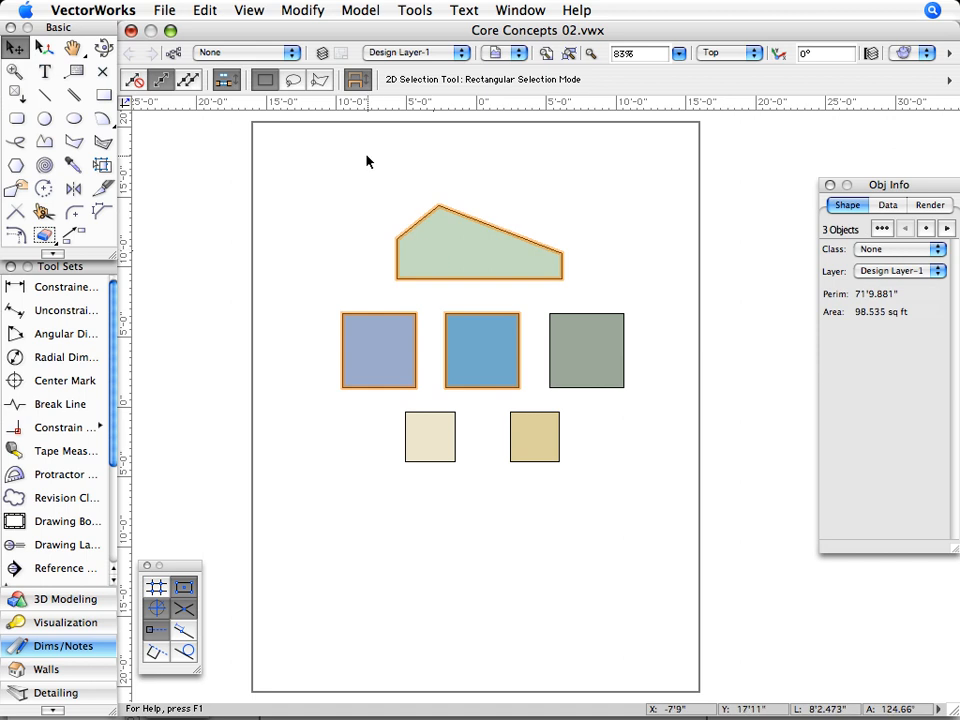
- Examine the selection highlighting settings for color, opacity and animation in the VectorWorks display preferences, keeping them as they are
click(414, 13)
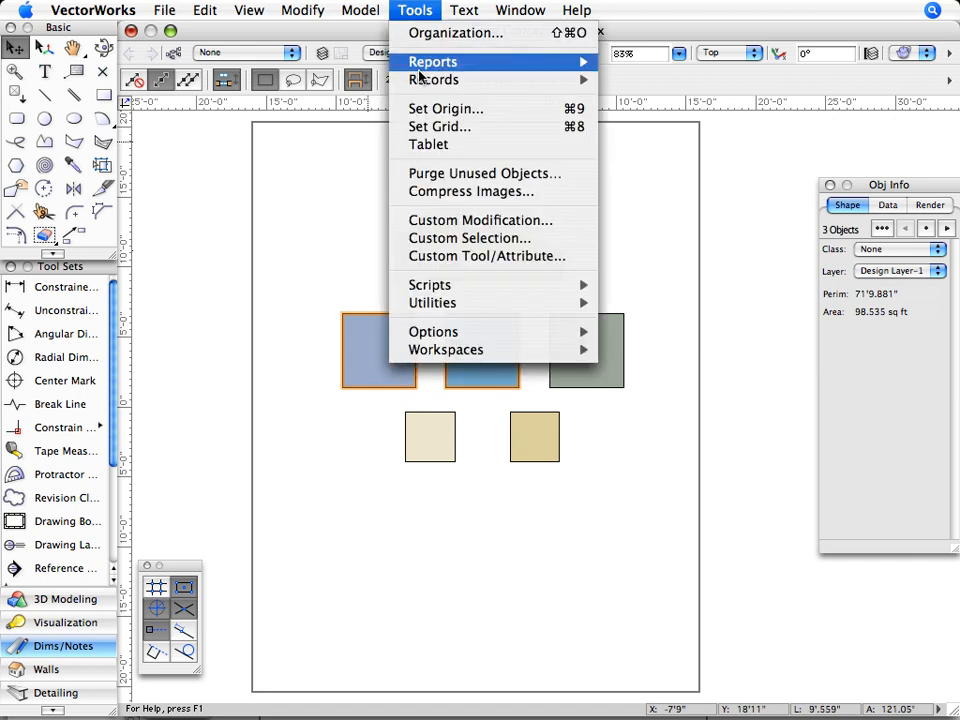
mouse_move(465, 330)
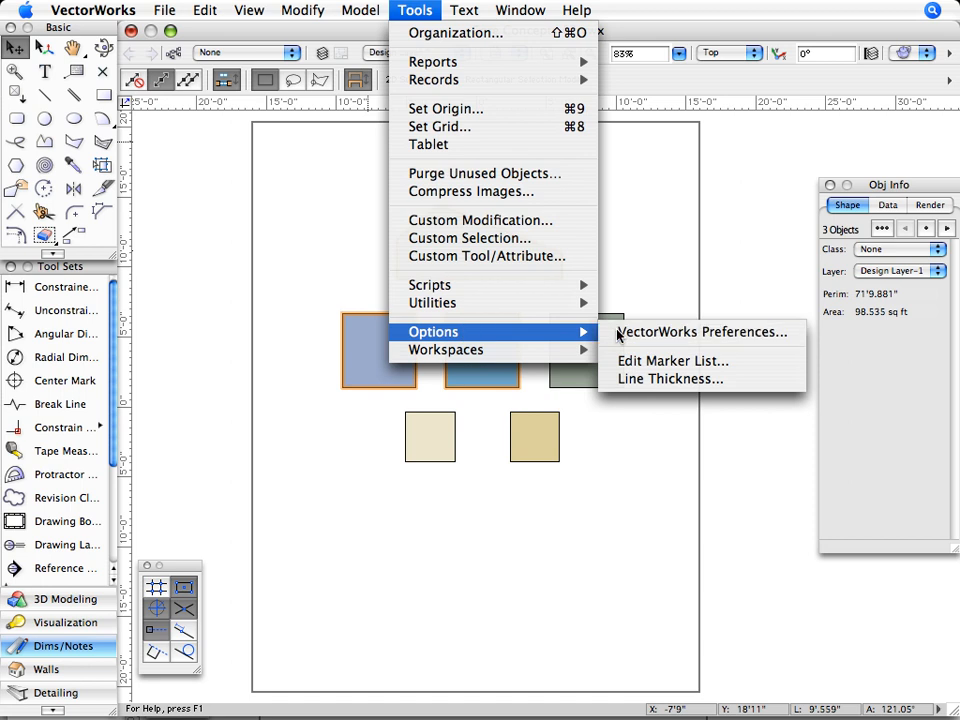
click(650, 332)
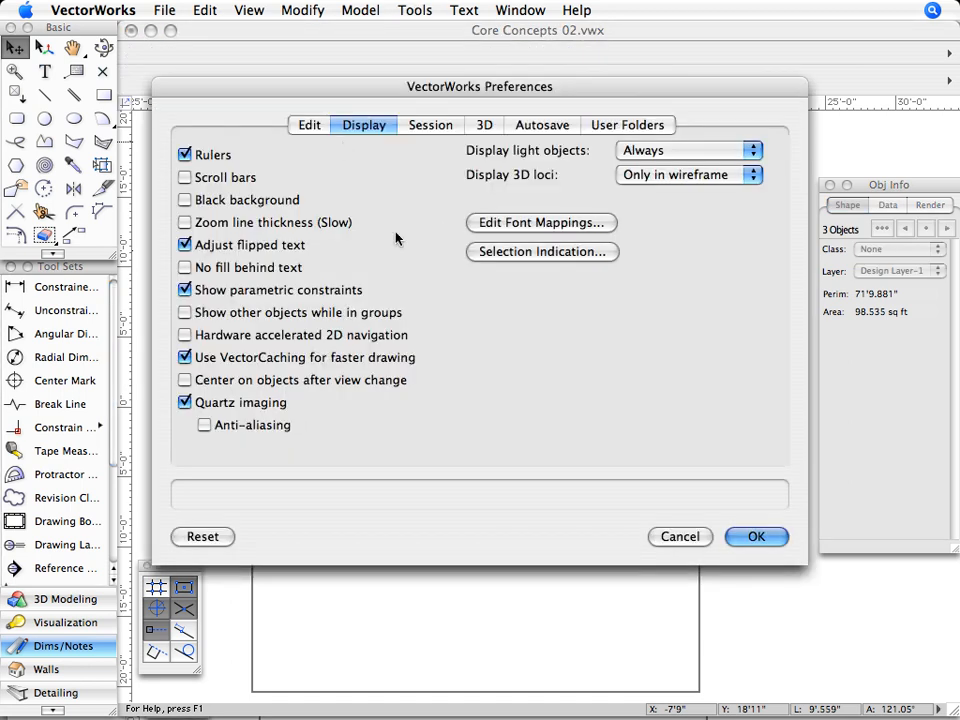
click(500, 252)
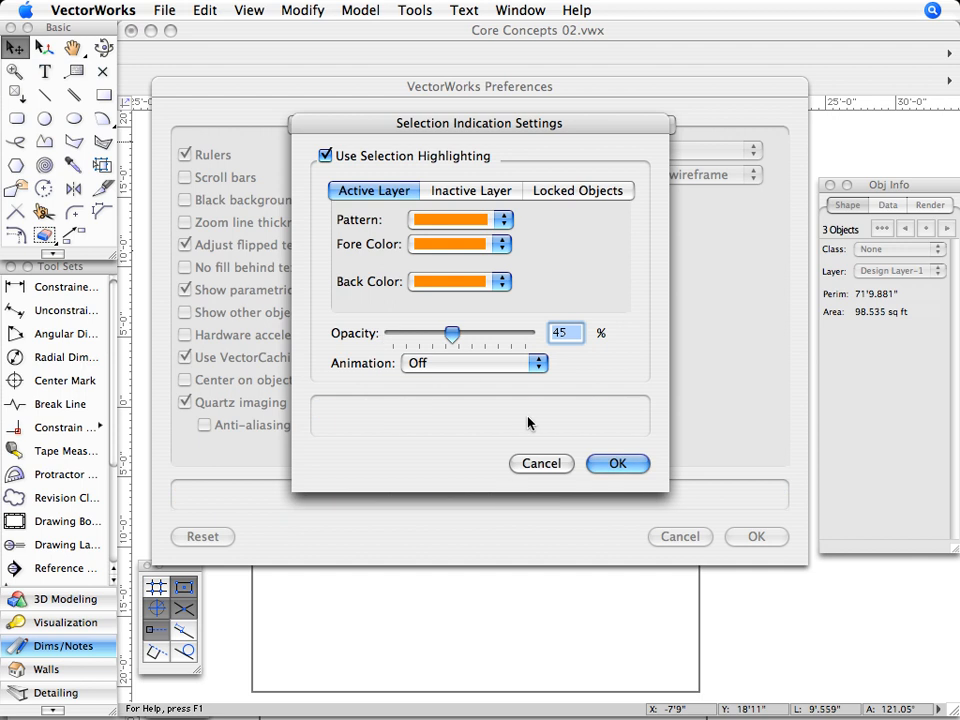
click(598, 463)
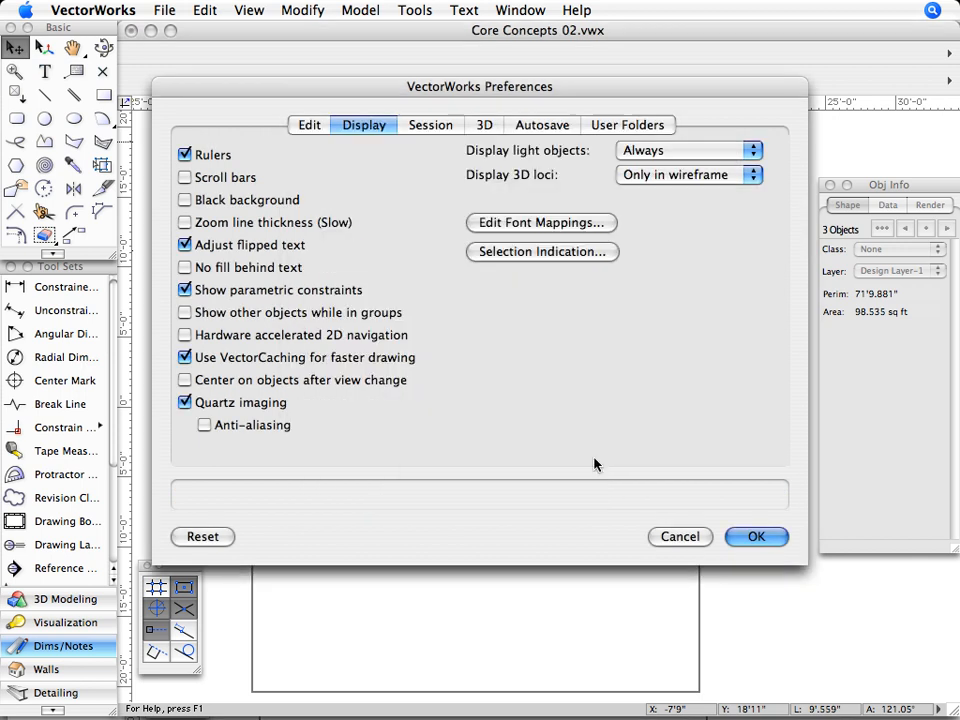
click(751, 539)
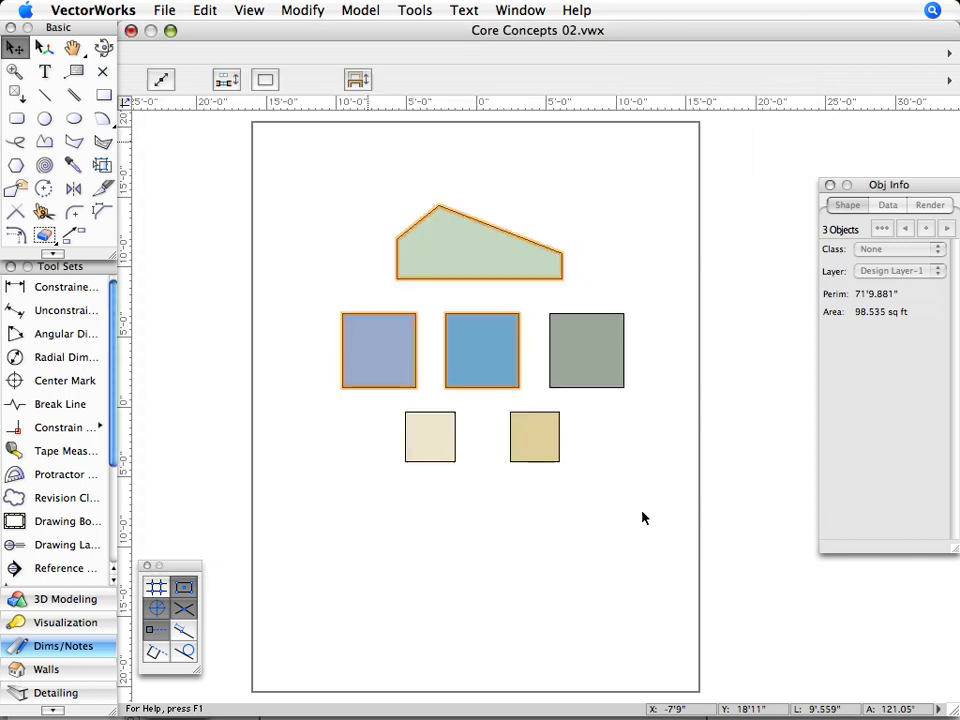
- Clear the selection and use a rectangular marquee to select the three squares in the middle row
click(475, 500)
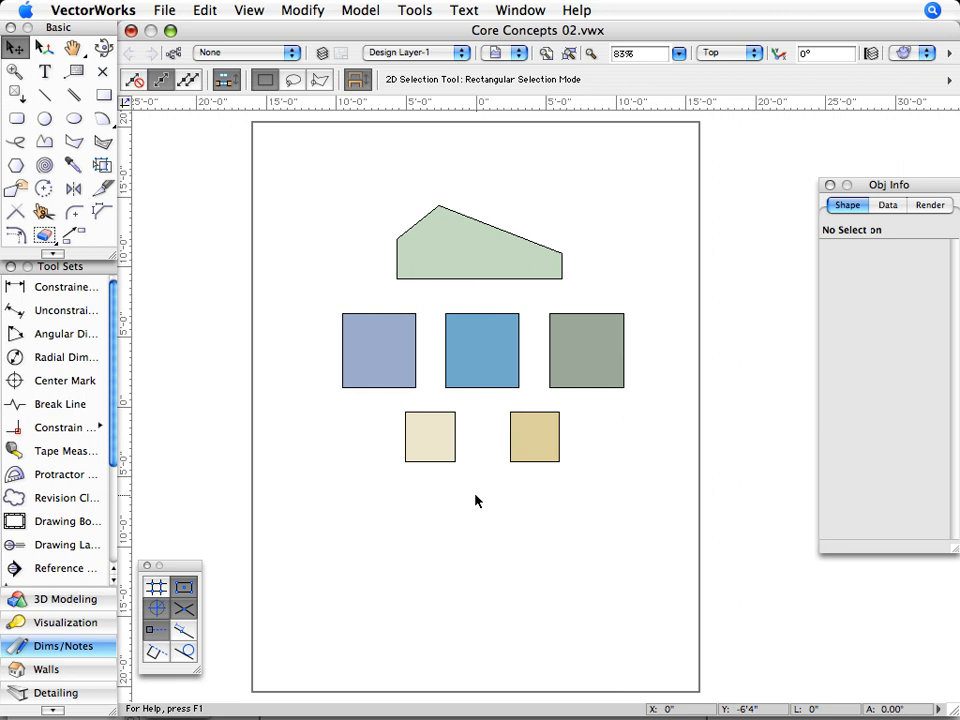
drag(477, 496, 318, 295)
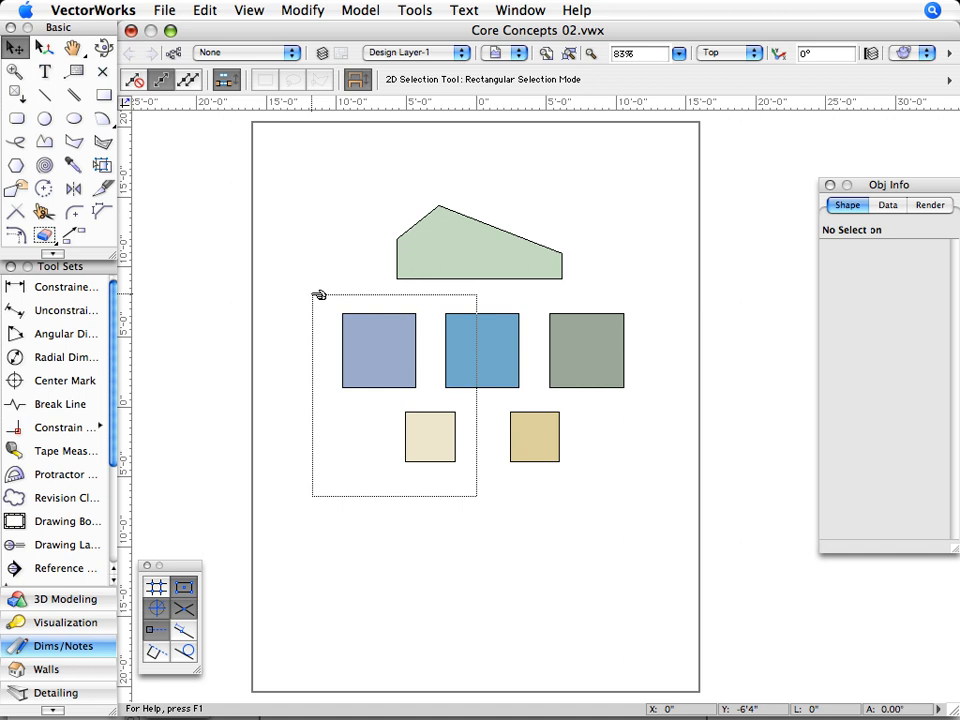
drag(318, 295, 658, 360)
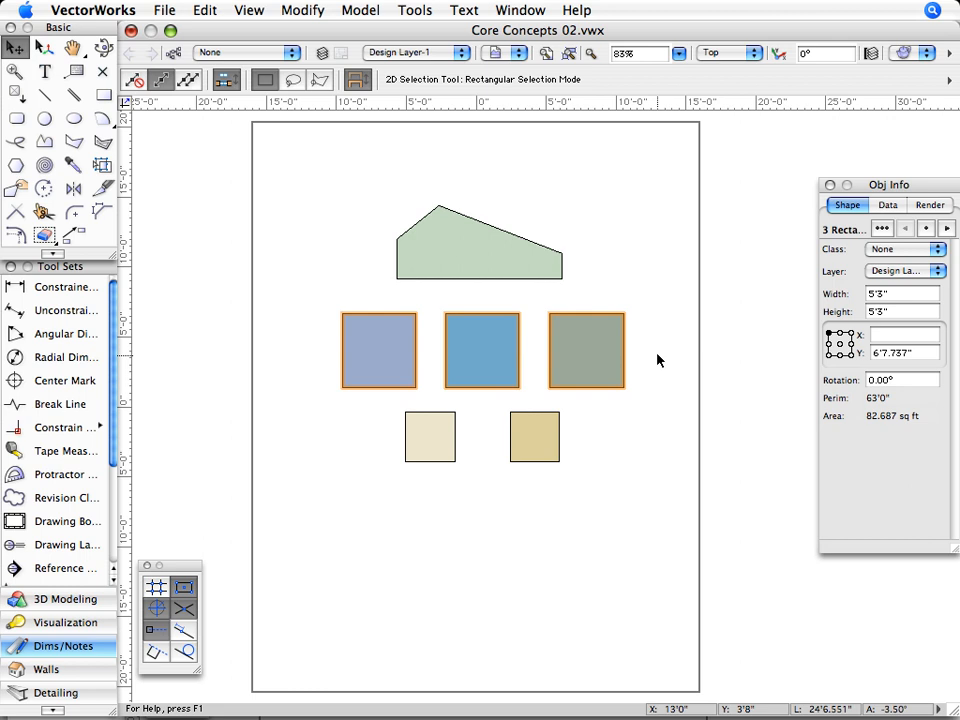
- Clear the selection and use the Lasso selection mode to select the green polygon and the middle blue square
click(330, 192)
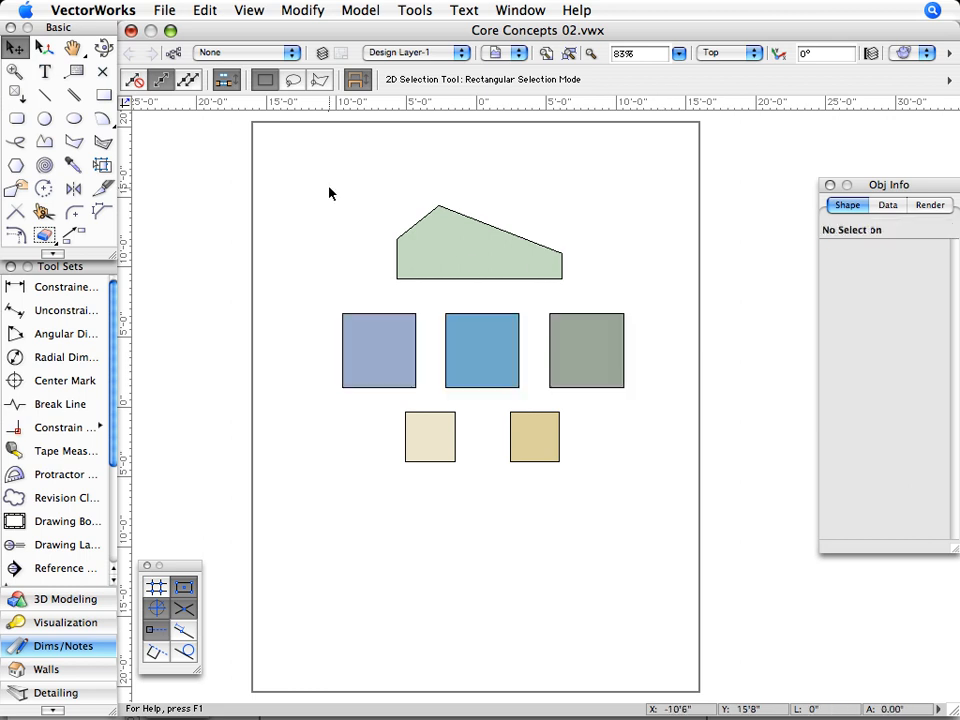
click(294, 79)
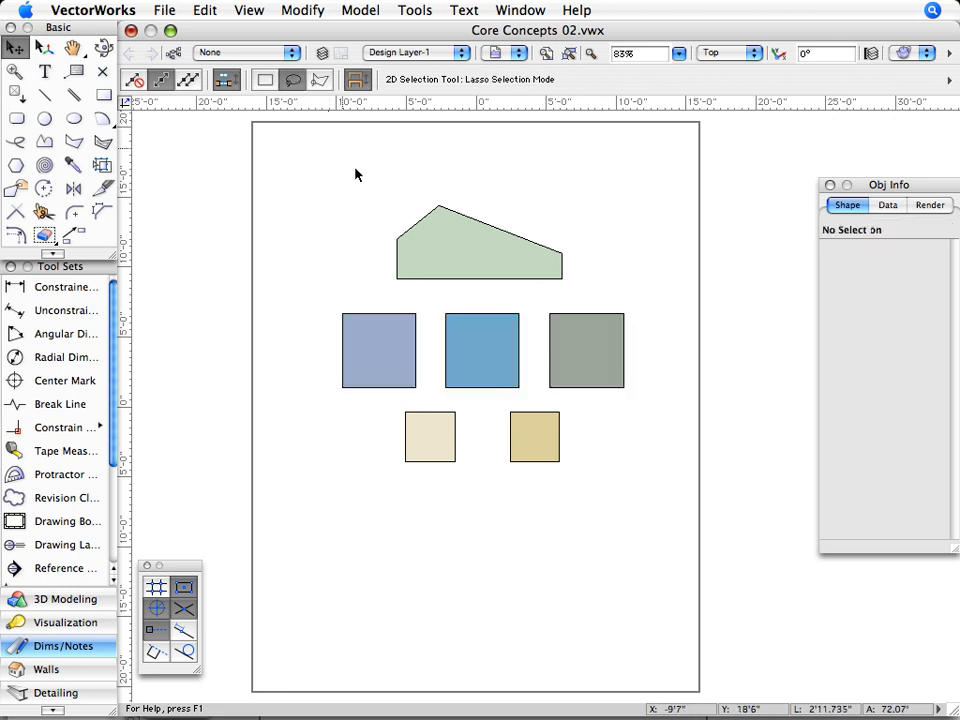
mouse_move(371, 212)
mouse_down()
mouse_move(381, 255)
mouse_move(431, 315)
mouse_move(439, 384)
mouse_move(521, 388)
mouse_move(540, 315)
mouse_move(589, 270)
mouse_move(525, 193)
mouse_move(469, 167)
mouse_move(465, 180)
mouse_up()
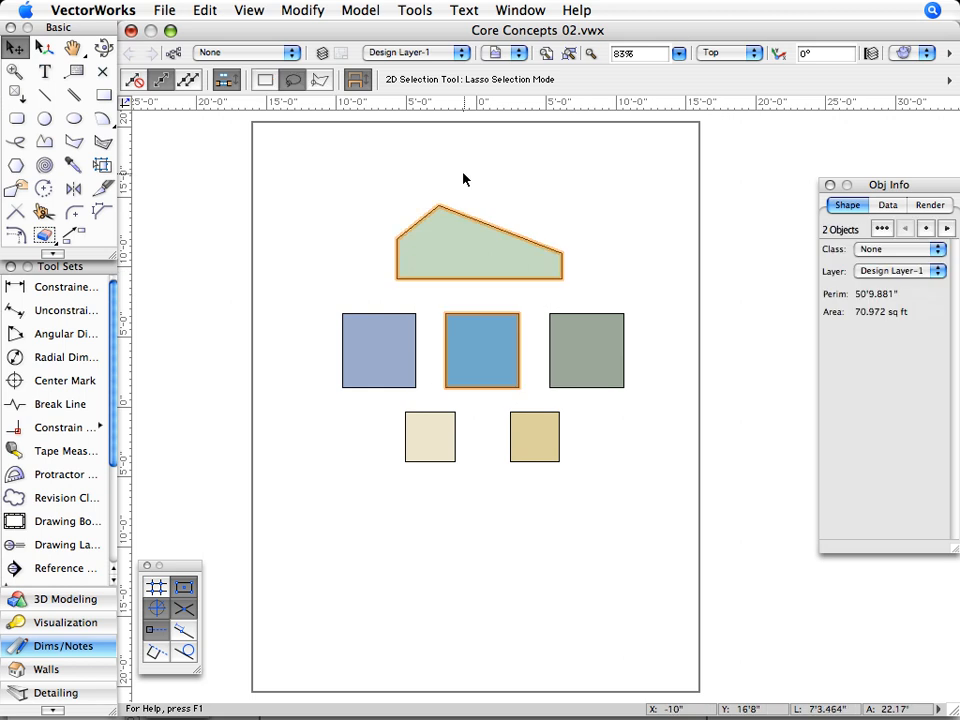
- Snap the cream square's bottom-left corner to the tan square's bottom-right corner and enlarge it to about 5'9 1/2" by 7'1"
click(264, 79)
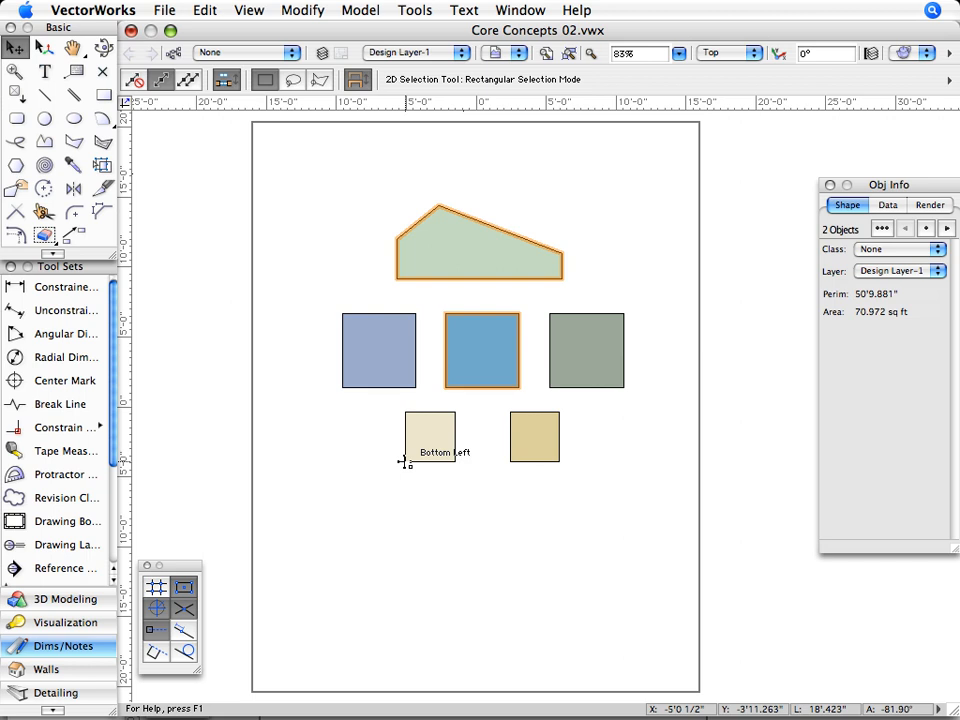
drag(405, 461, 562, 461)
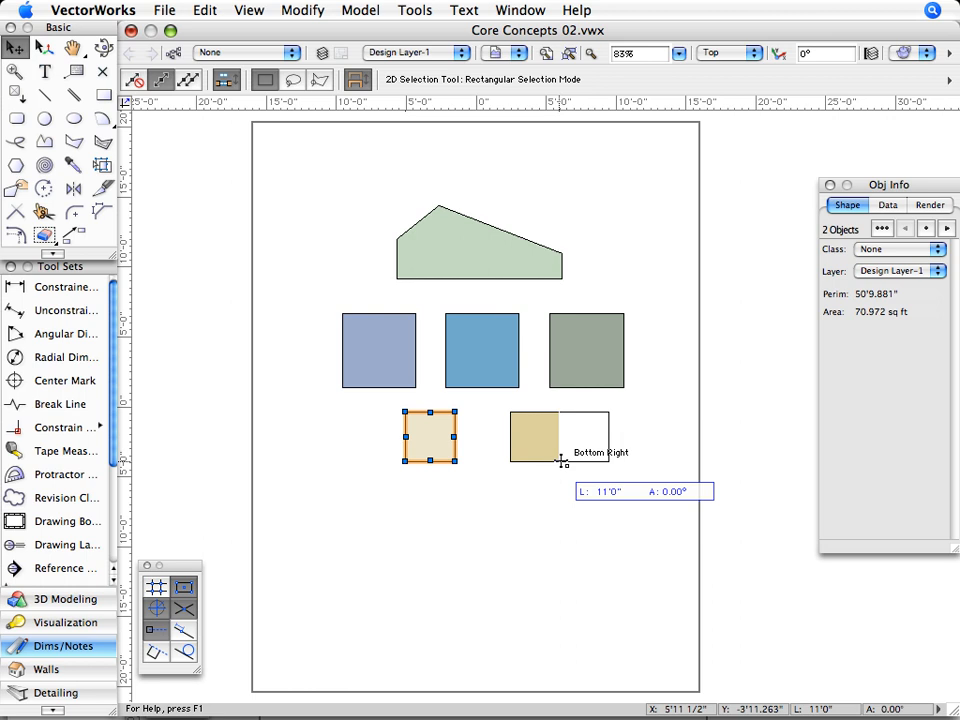
drag(562, 461, 561, 459)
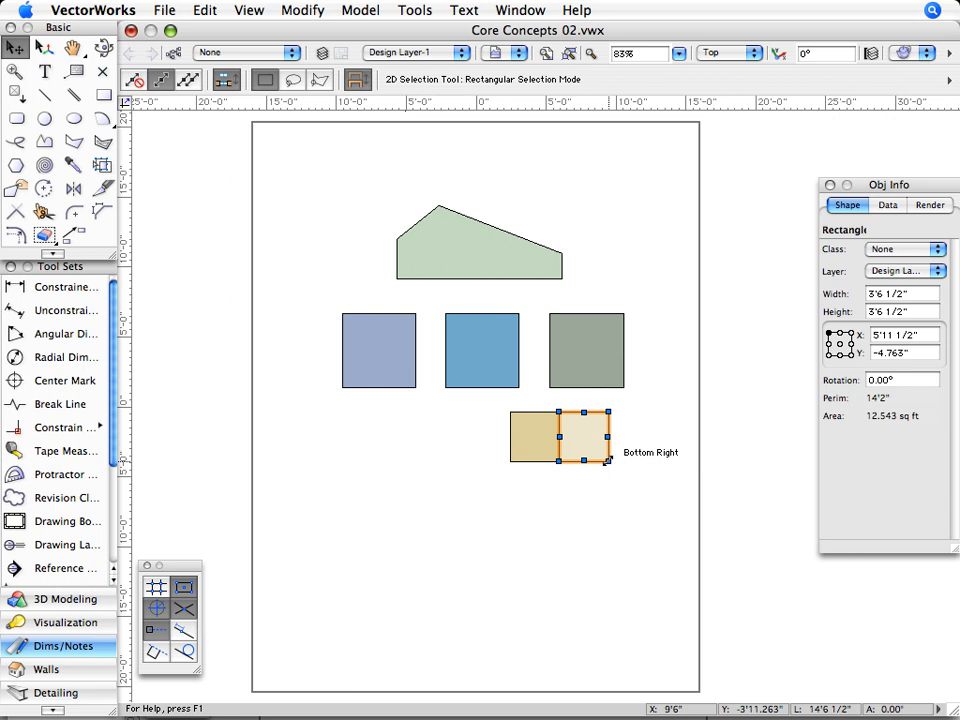
drag(607, 460, 639, 511)
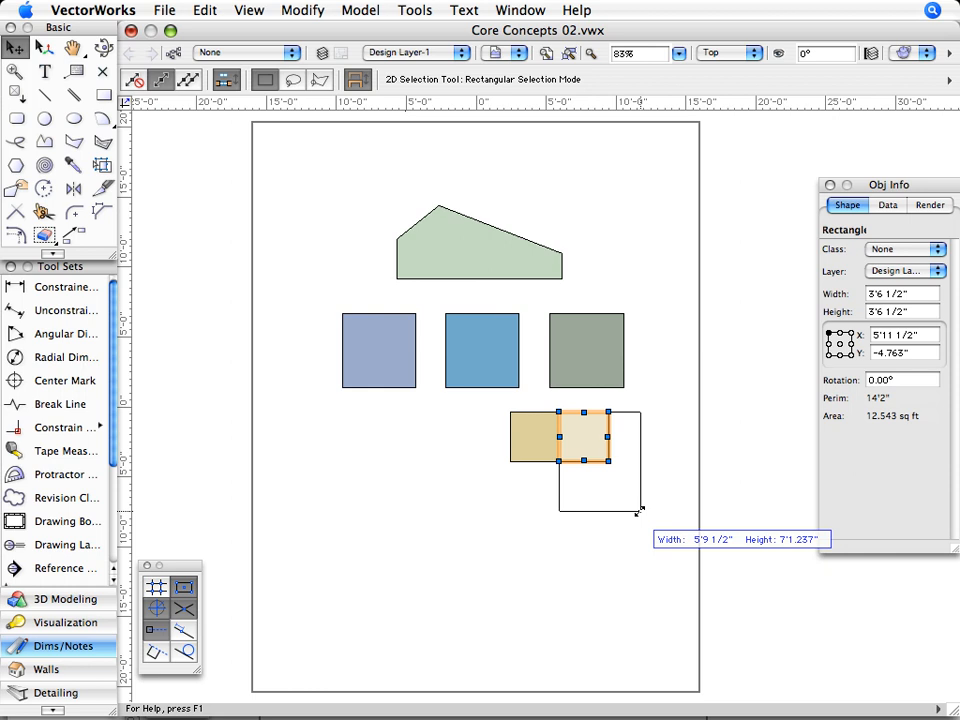
drag(639, 511, 640, 511)
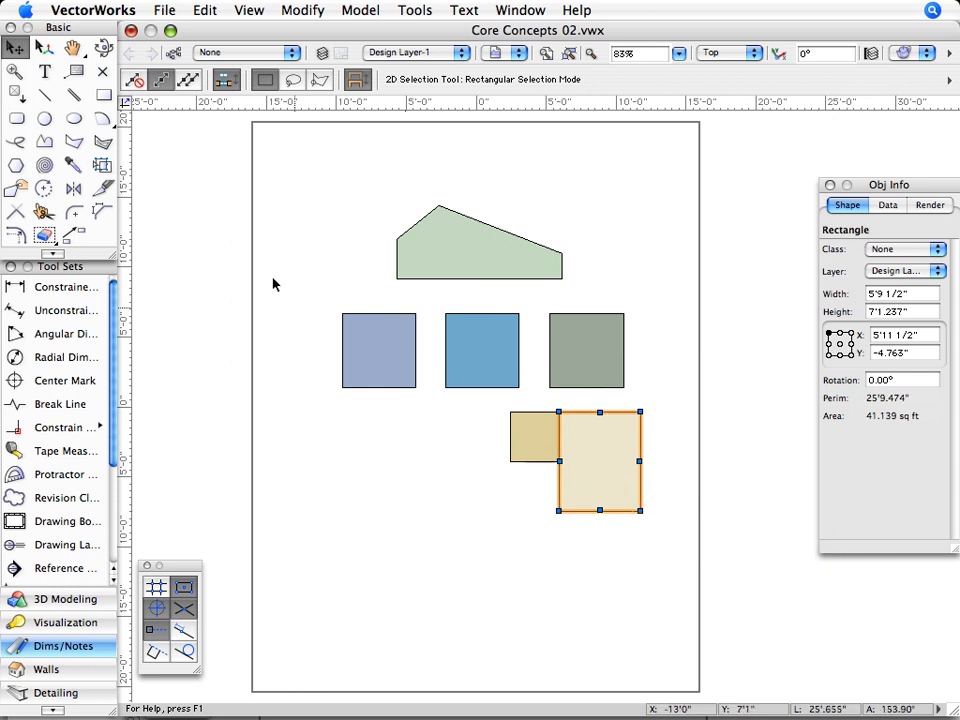
- With interactive scaling disabled, move the lavender-blue square by its top-right corner so its top-left corner sits at about X -8'8", Y 6'4"
click(145, 87)
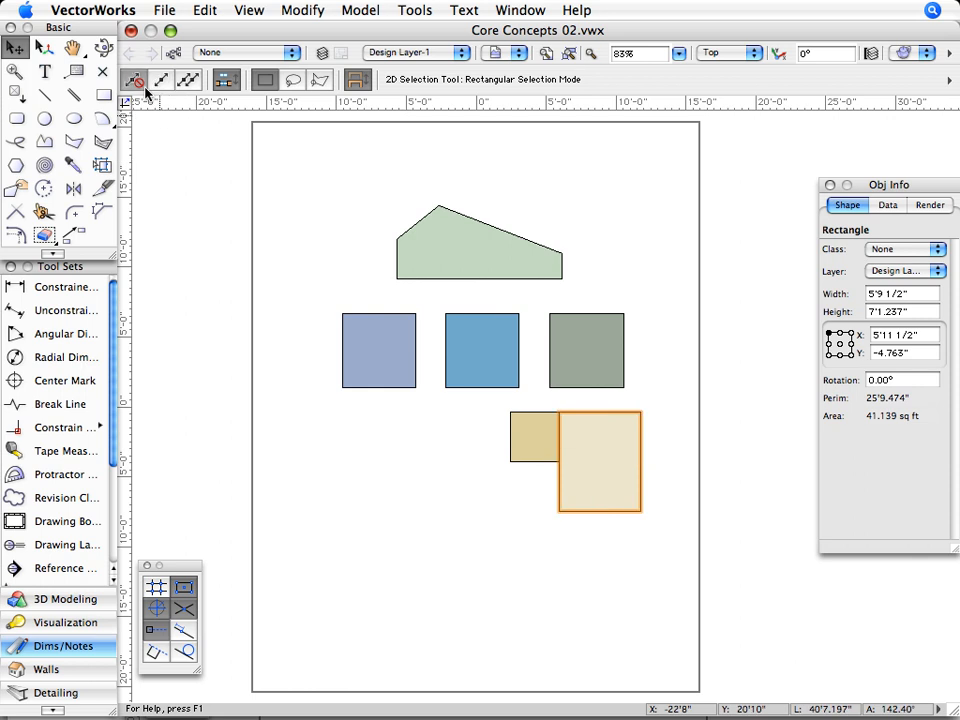
click(379, 346)
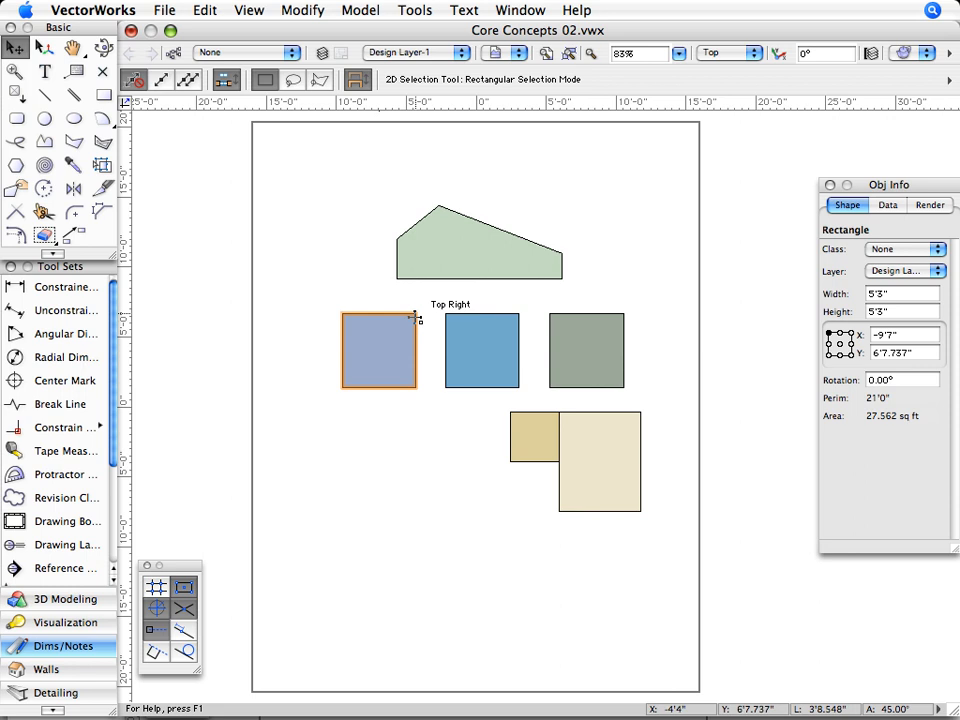
drag(417, 315, 429, 318)
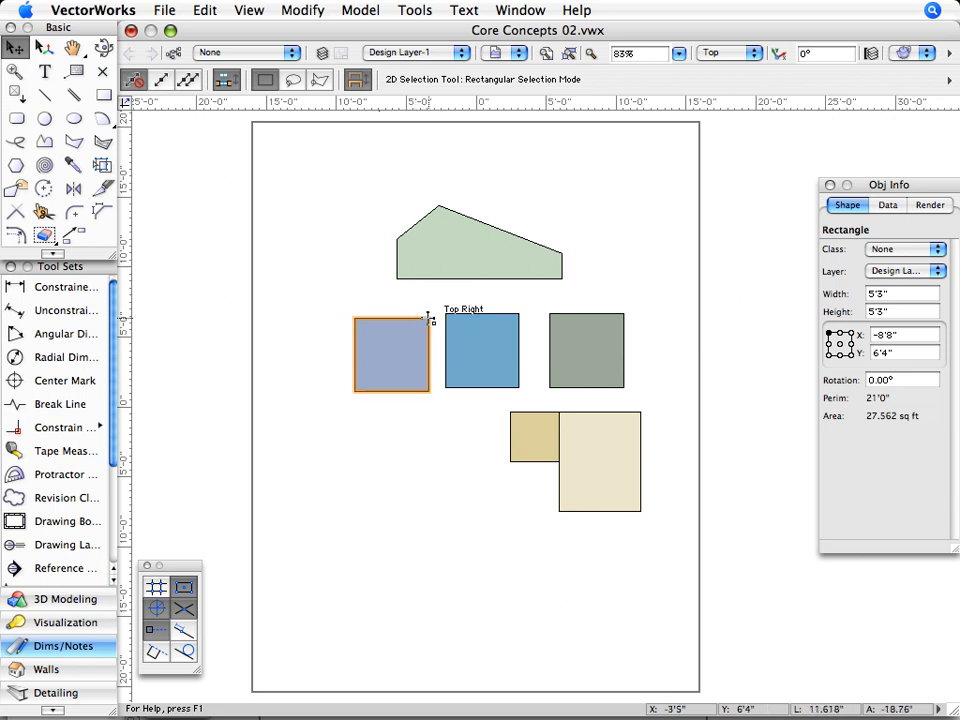
- In single-object scaling mode, enlarge the lavender-blue square and shift all three middle-row shapes slightly to the right together
click(166, 85)
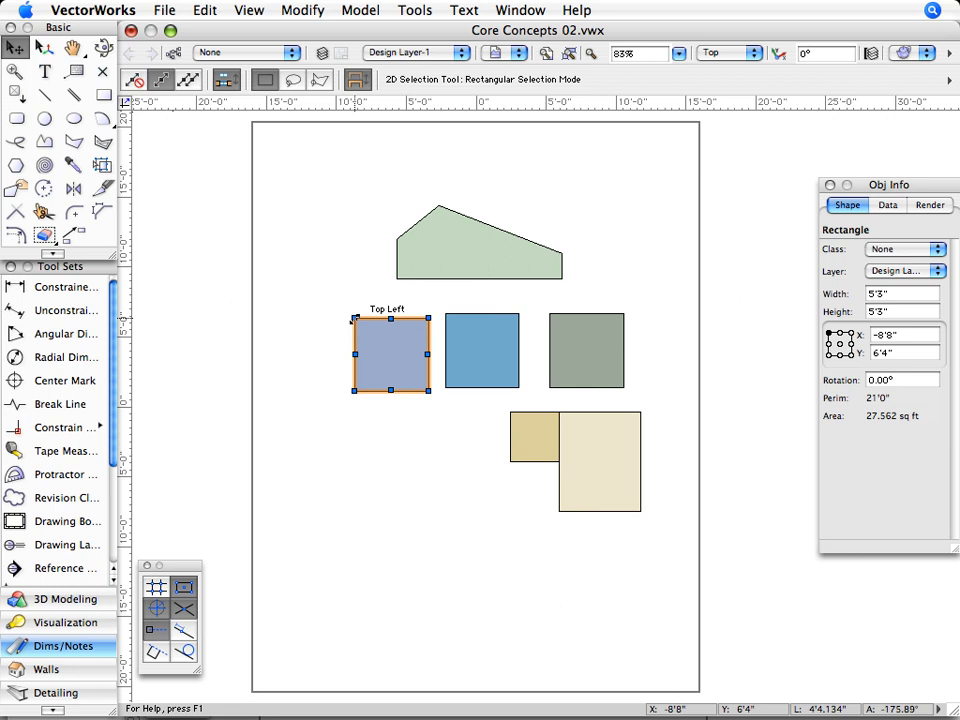
drag(352, 318, 648, 365)
drag(624, 314, 643, 315)
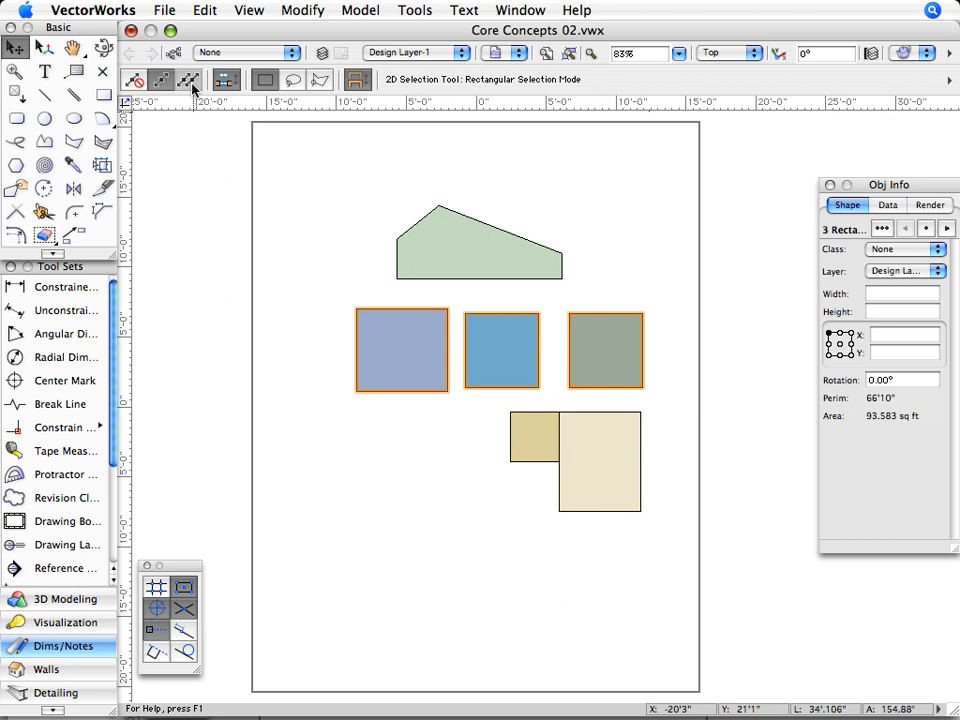
- In multiple-object scaling mode, stretch the three middle-row shapes wider together from the lavender-blue one's top-left corner, and deselect them
click(188, 79)
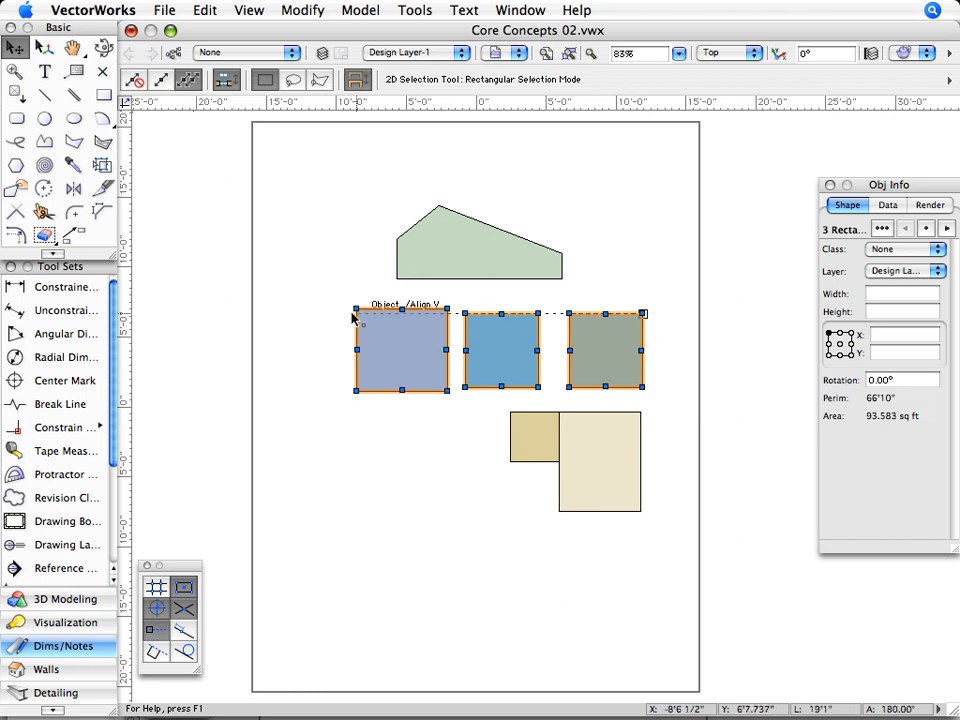
drag(356, 309, 304, 308)
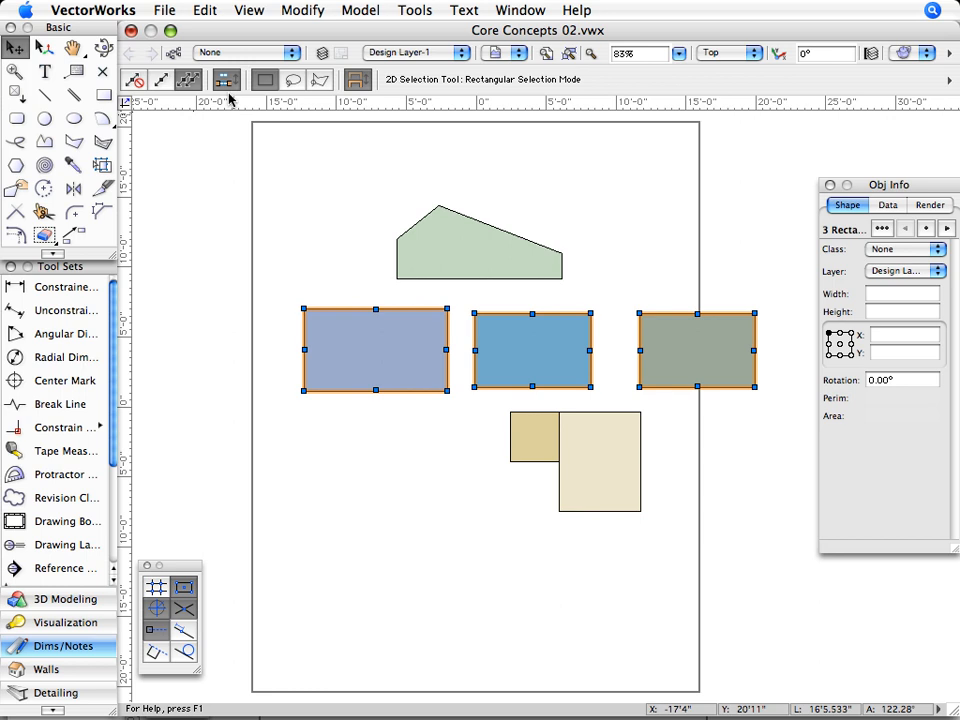
click(367, 163)
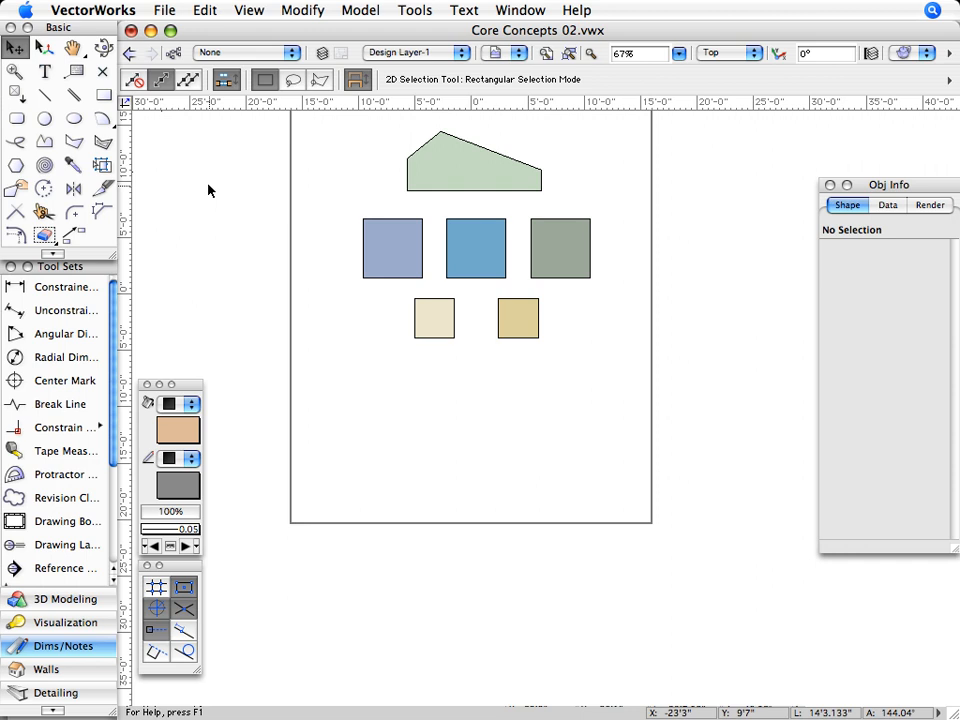
- Draw a rectangle about 8'7" wide and 3'6" high centered below the cream and tan squares
click(81, 56)
mouse_move(221, 169)
mouse_down()
mouse_move(216, 221)
mouse_move(174, 224)
mouse_up()
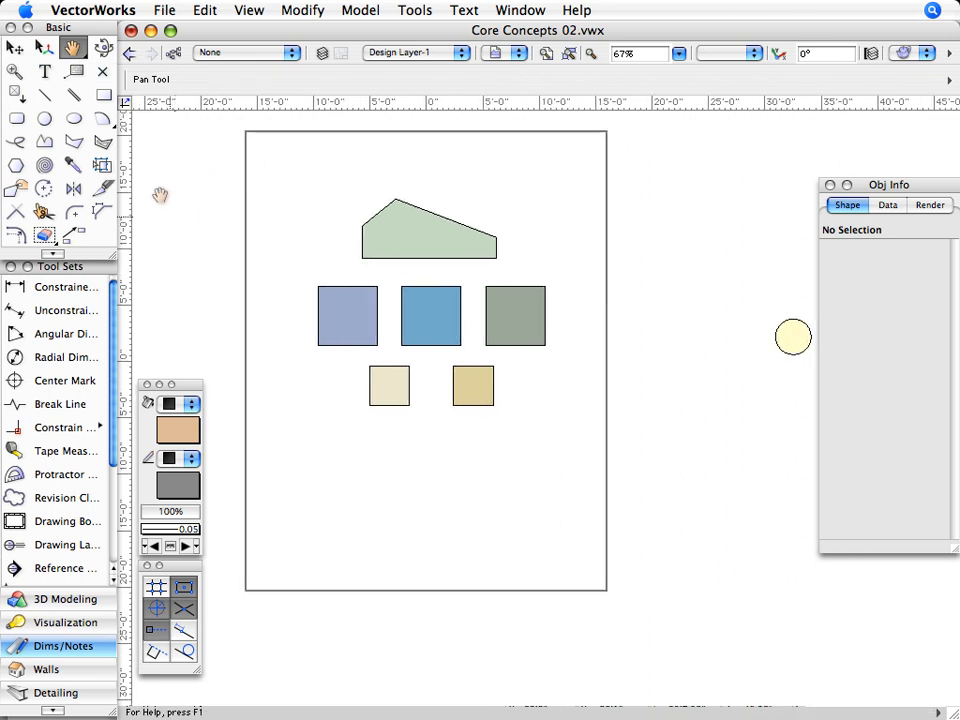
click(107, 101)
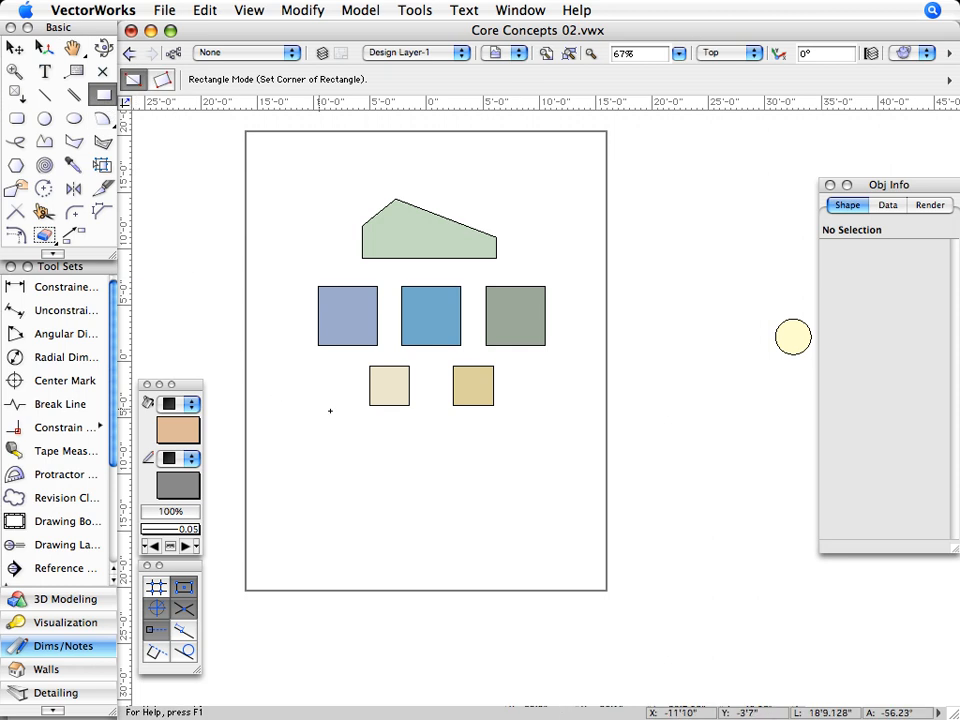
click(386, 421)
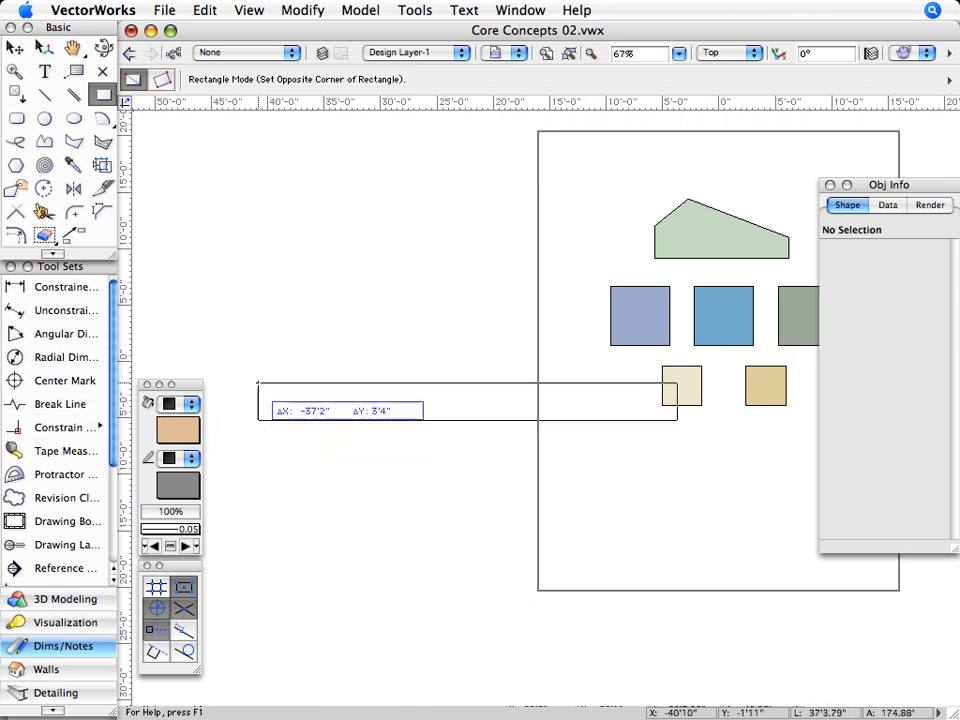
key(space)
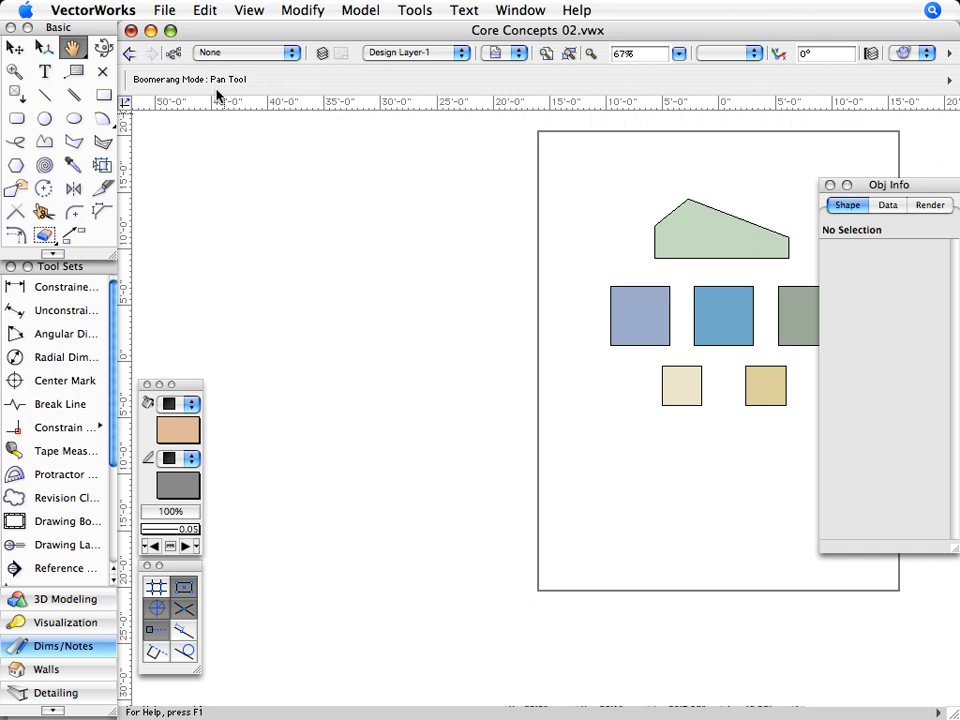
mouse_move(527, 238)
mouse_down()
mouse_move(221, 227)
mouse_move(223, 251)
mouse_up()
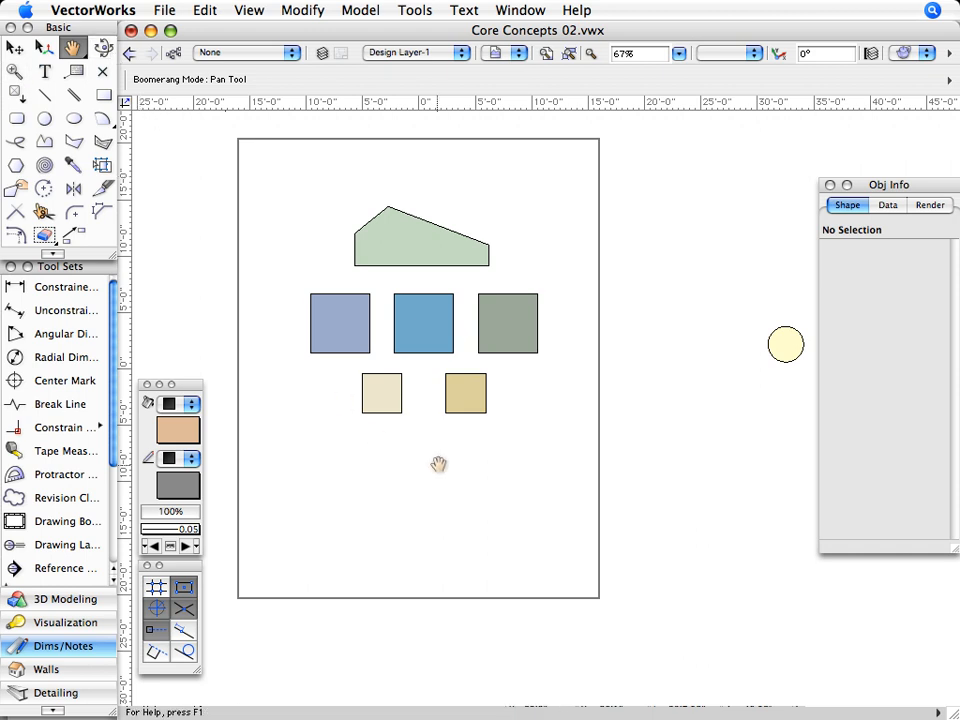
key(4)
click(377, 428)
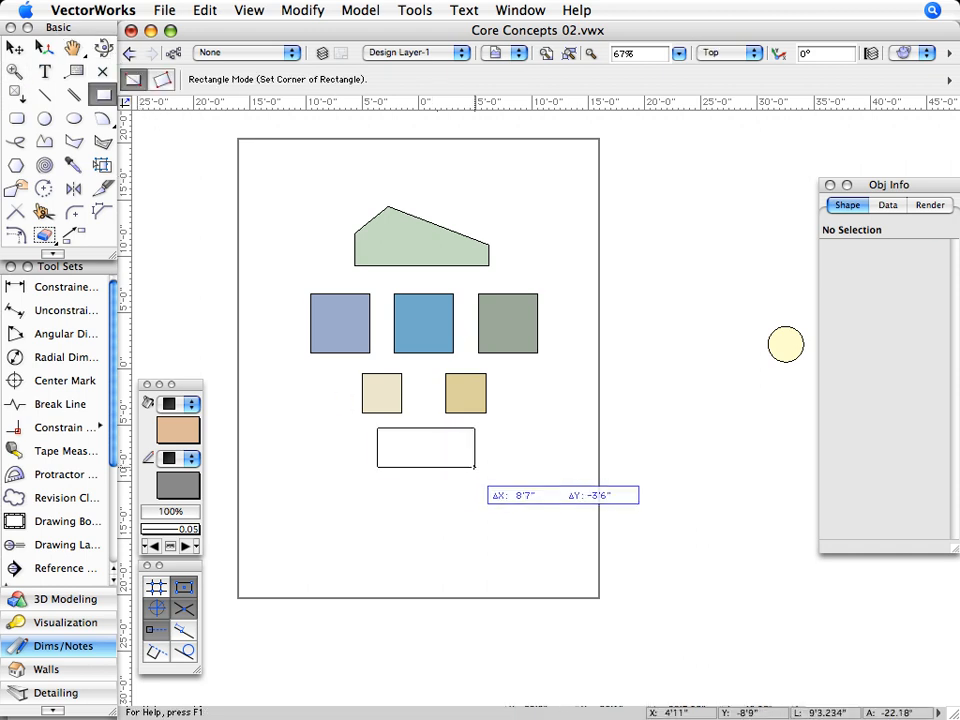
click(476, 467)
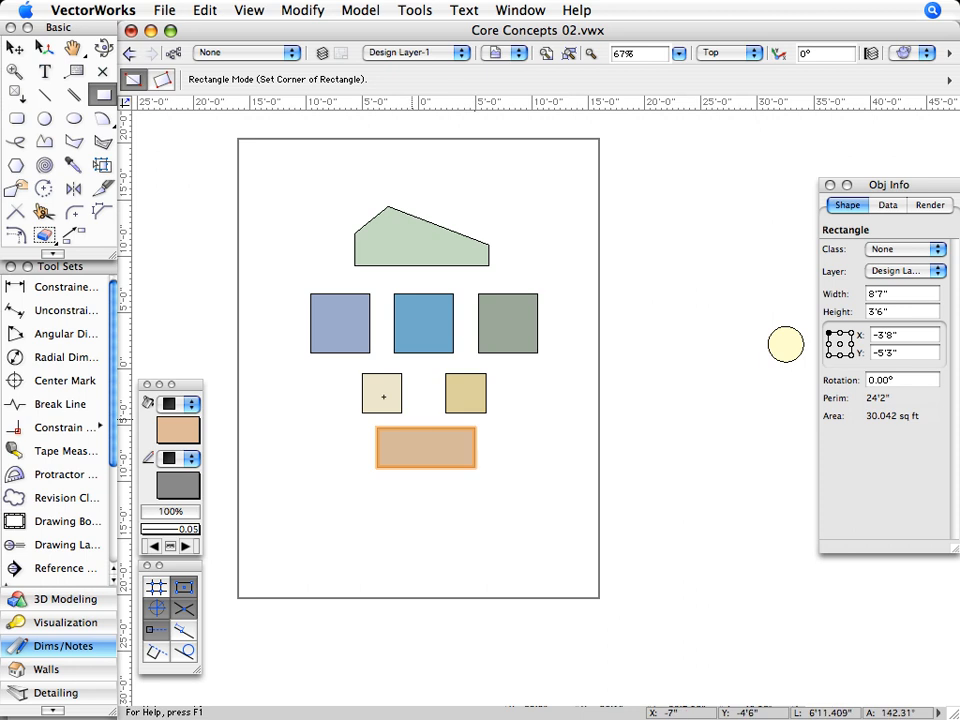
- Zoom in twice on the selected rectangle below the cream and tan squares, and undo the view changes
double_click(22, 76)
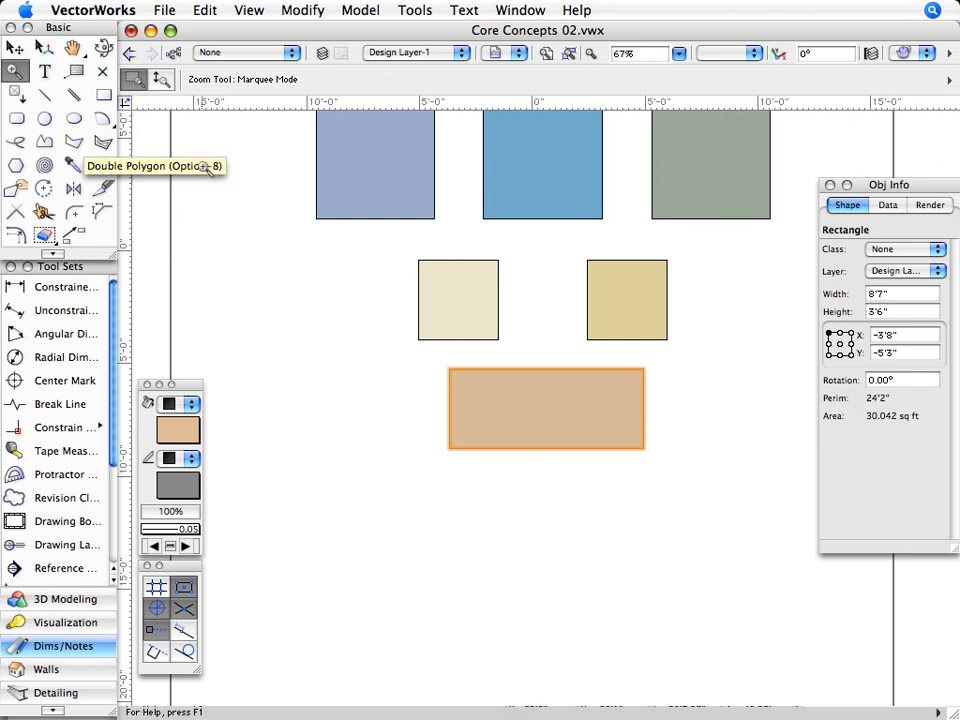
key(super+1)
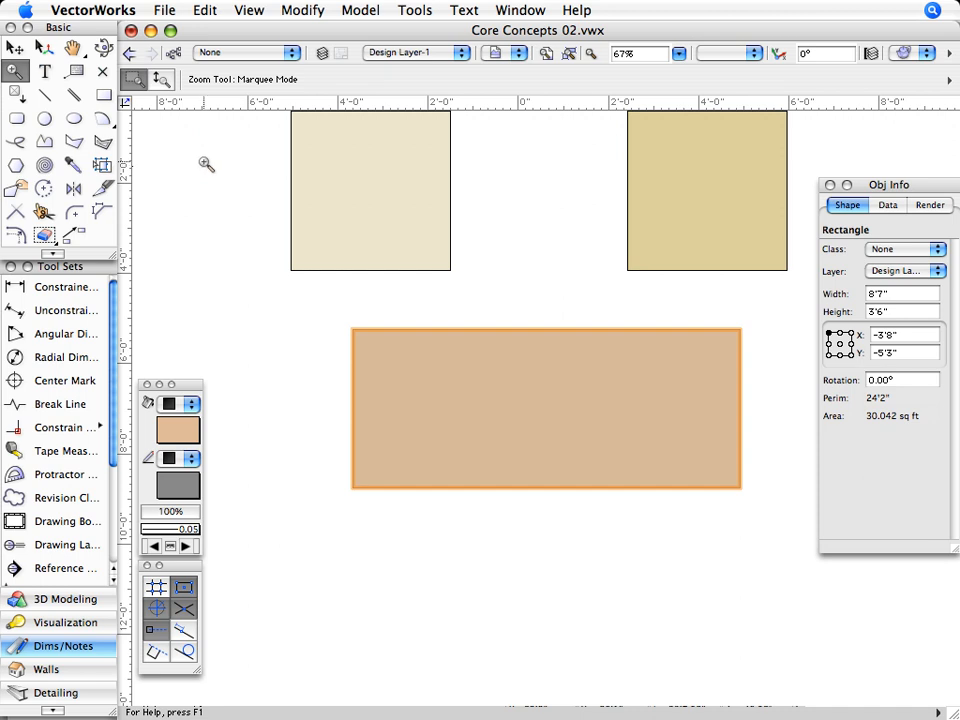
click(200, 11)
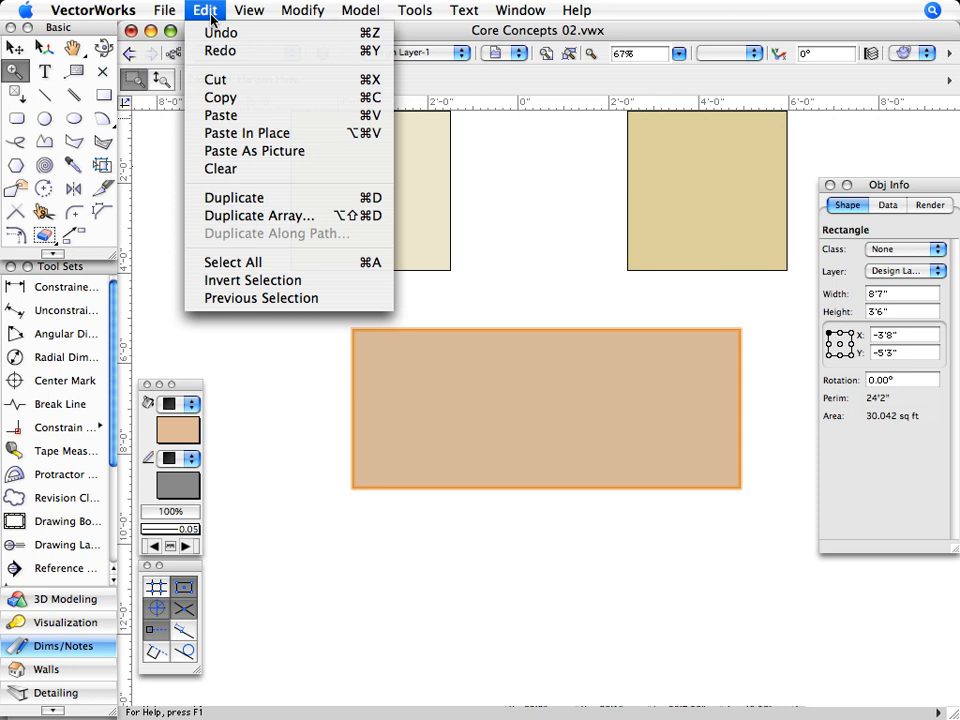
click(215, 35)
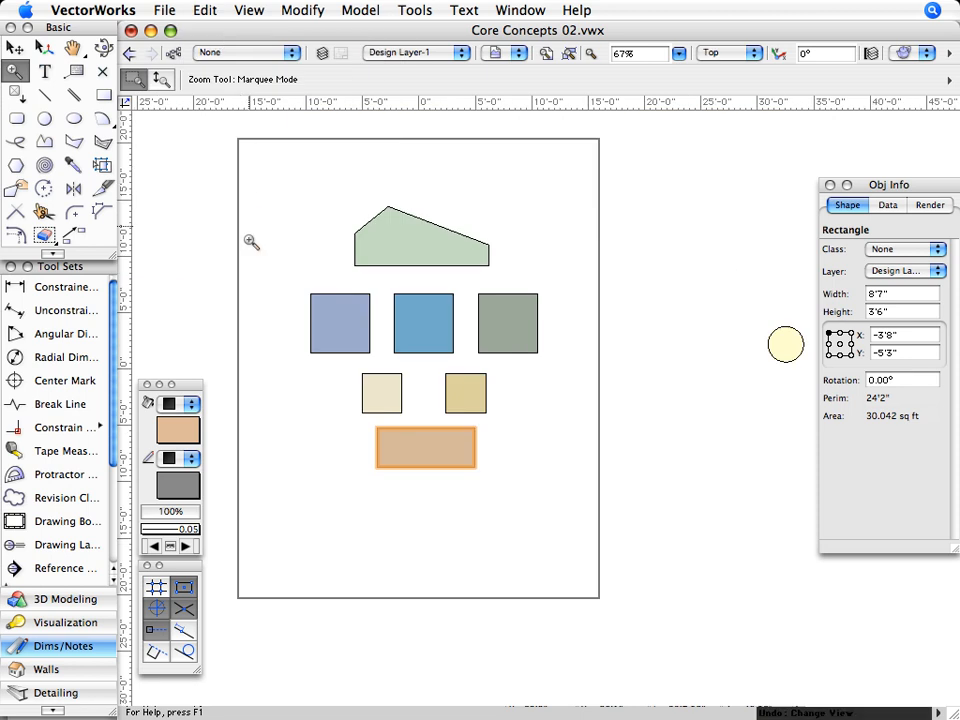
- Zoom in with a marquee around the middle-row squares, and zoom back out slightly with the Zoom tool's interactive mode
mouse_move(257, 267)
mouse_down()
mouse_move(274, 307)
mouse_move(369, 354)
mouse_move(476, 373)
mouse_move(597, 376)
mouse_up()
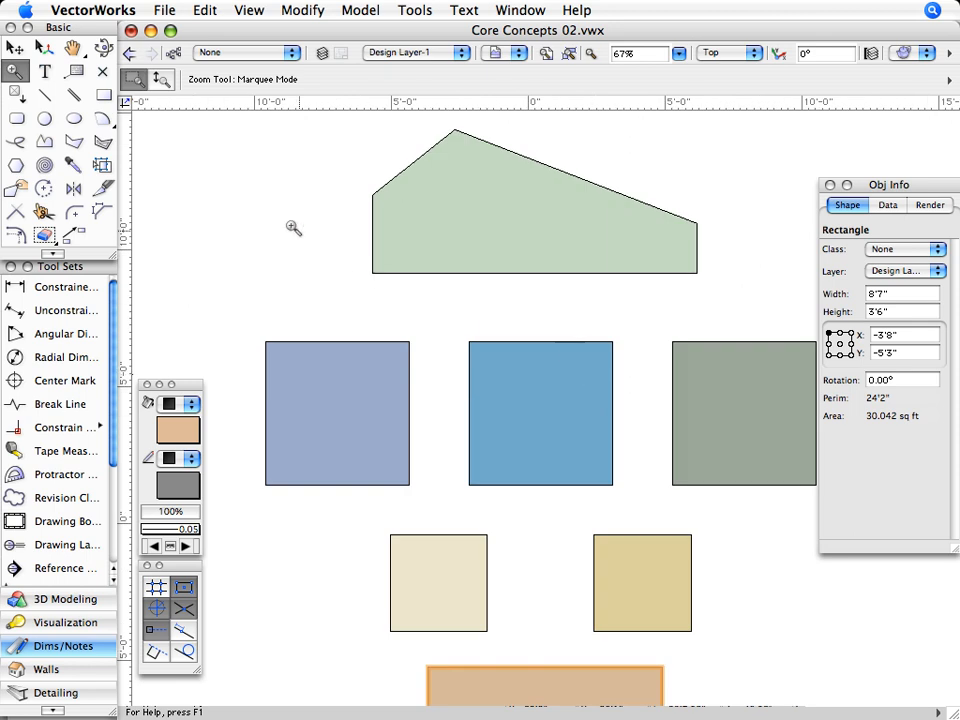
click(162, 82)
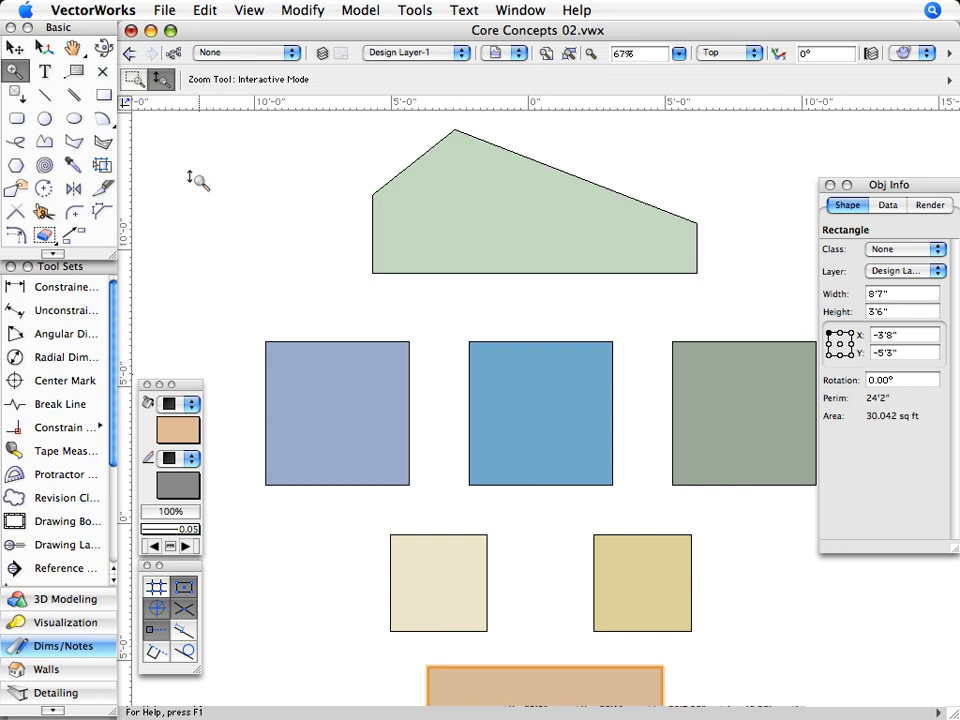
mouse_move(186, 226)
mouse_down()
mouse_move(193, 163)
mouse_move(189, 240)
mouse_up()
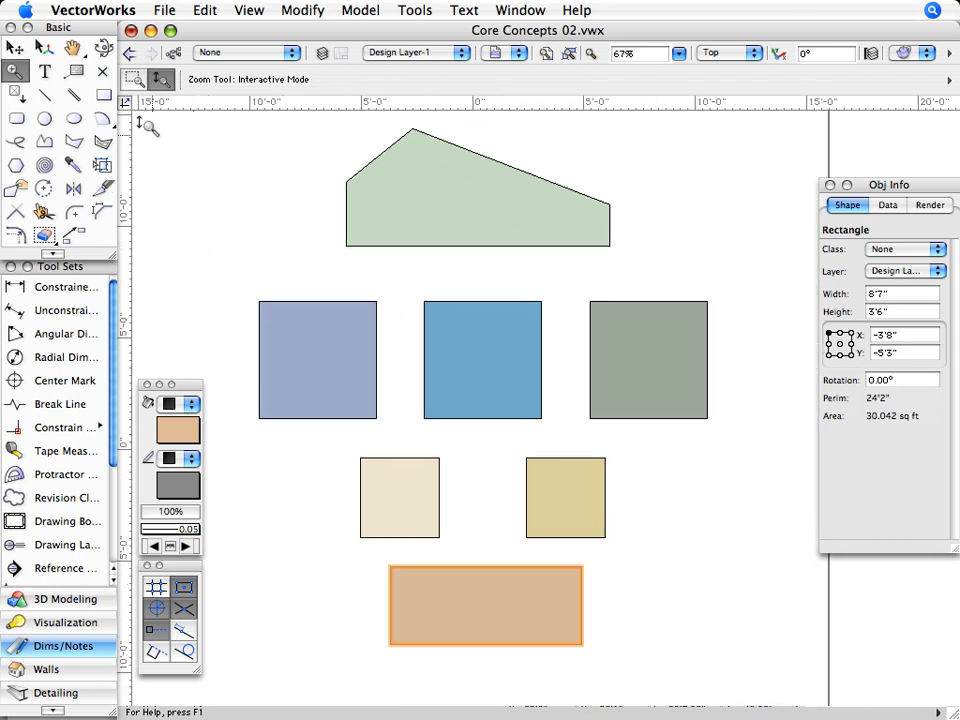
- Return the Zoom tool to marquee mode, and zoom the drawing in and out several times to compare magnifications
click(134, 78)
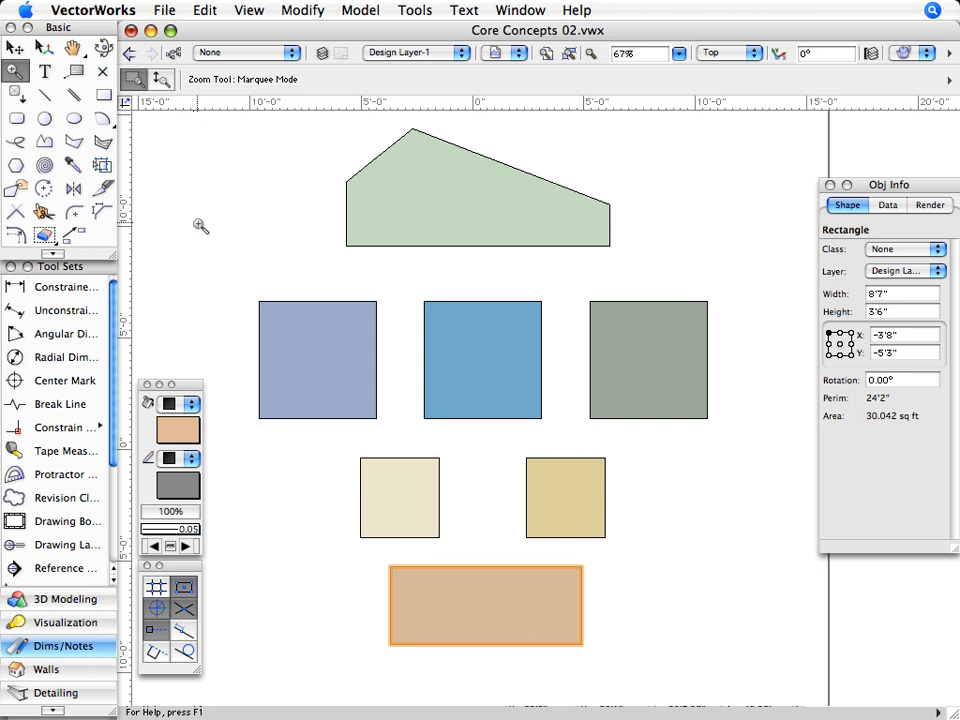
scroll(204, 236, up, 3)
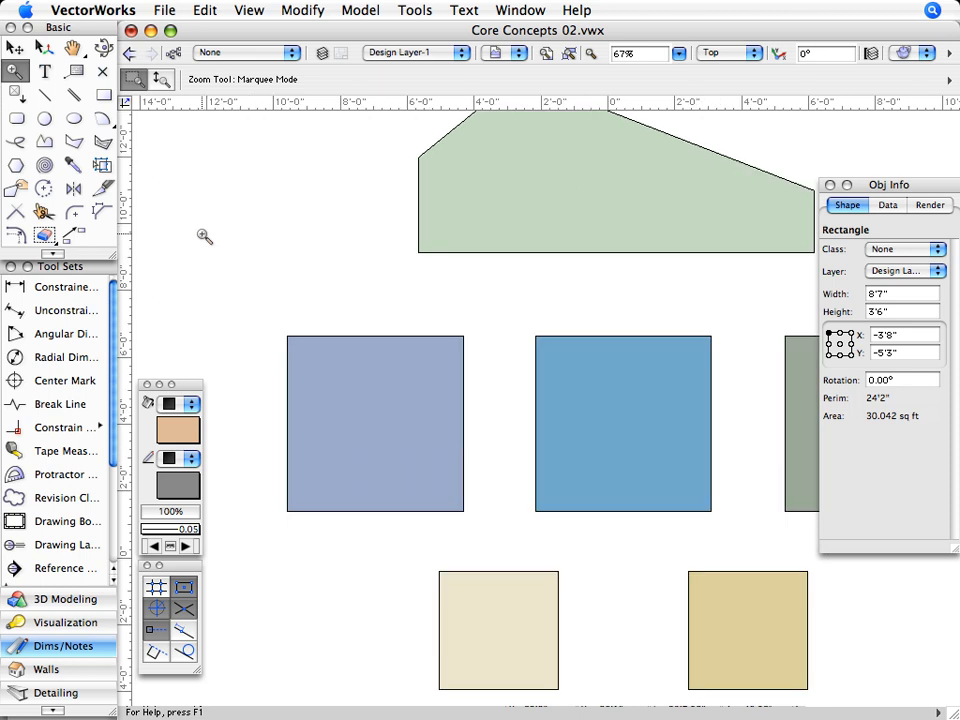
scroll(204, 236, down, 2)
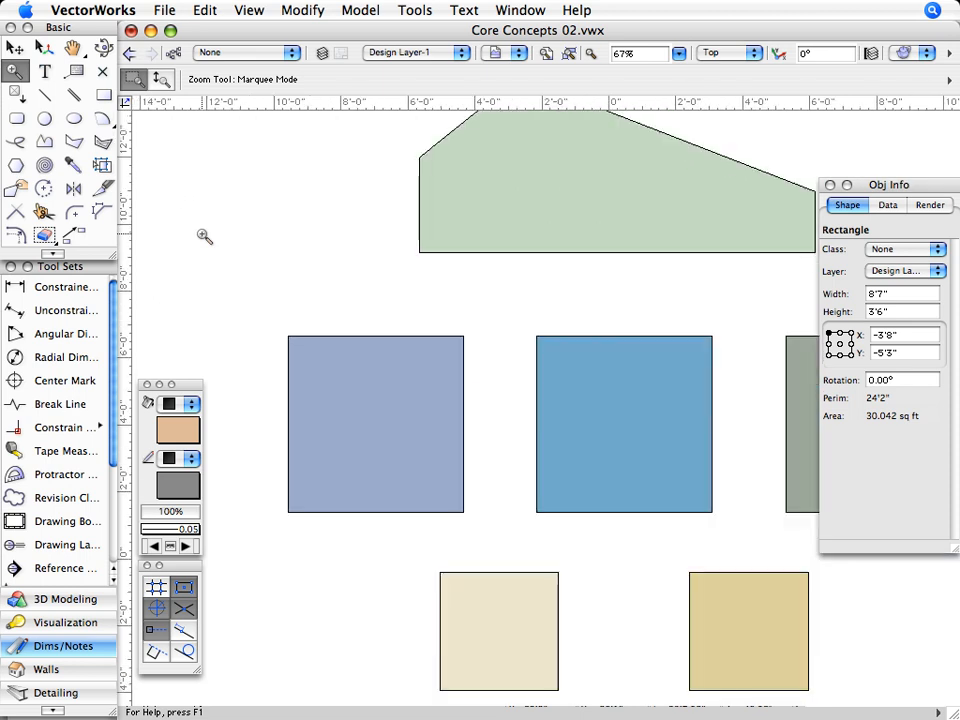
scroll(204, 236, down, 2)
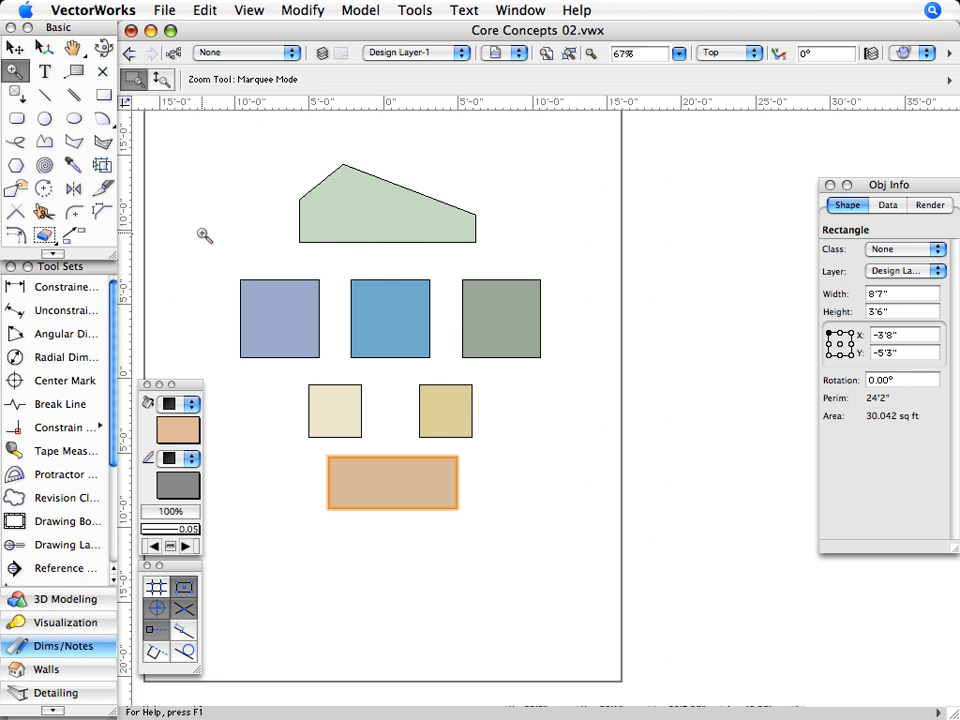
scroll(204, 236, up, 2)
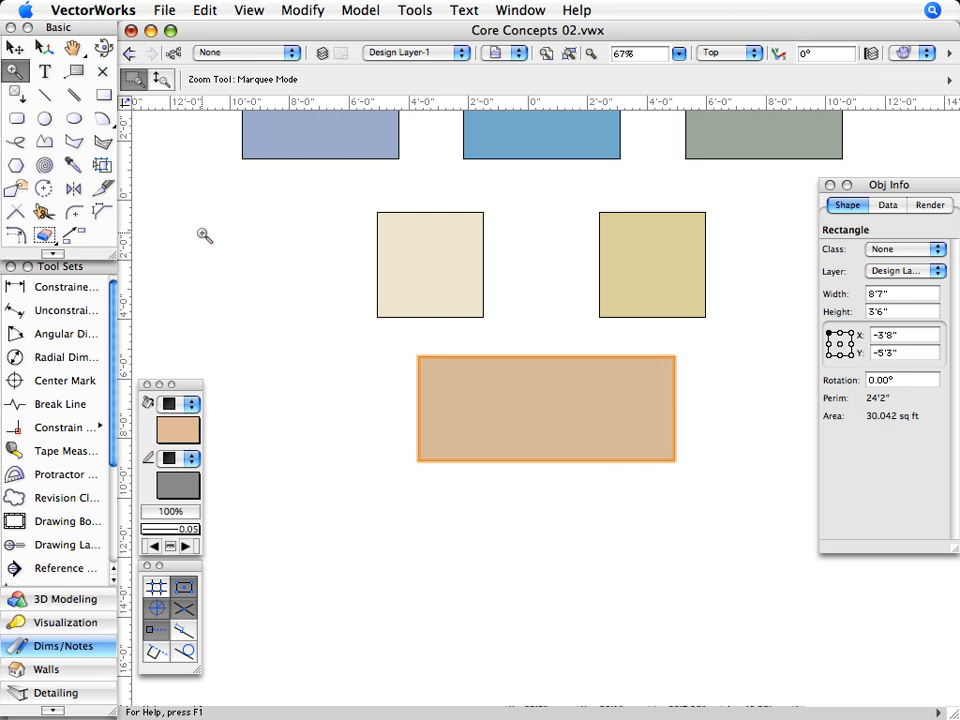
scroll(204, 236, down, 2)
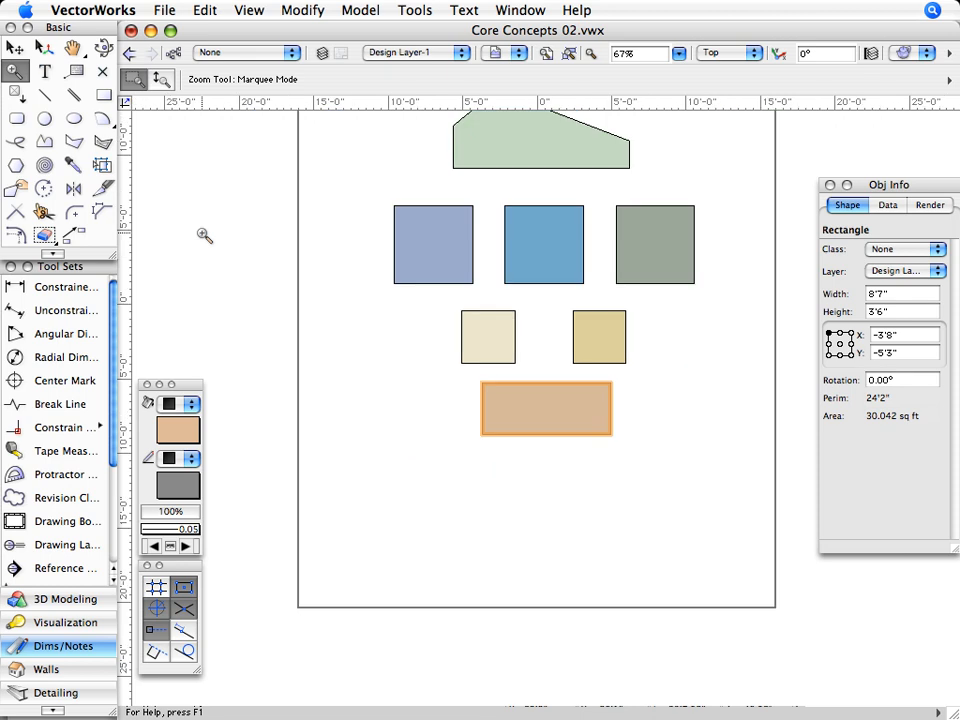
click(591, 62)
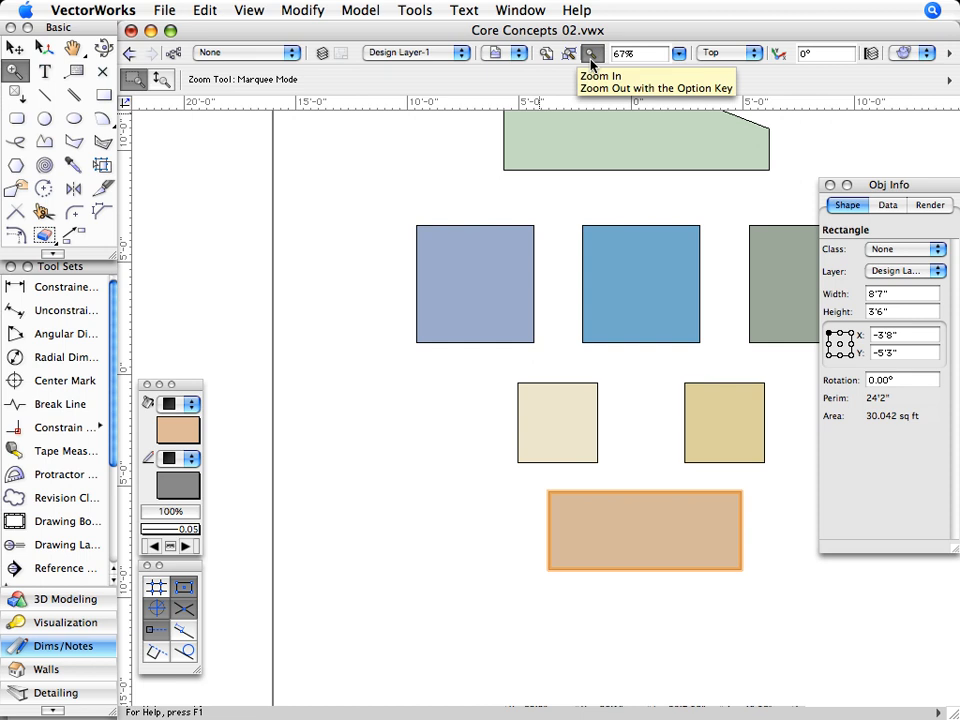
alt+click(591, 62)
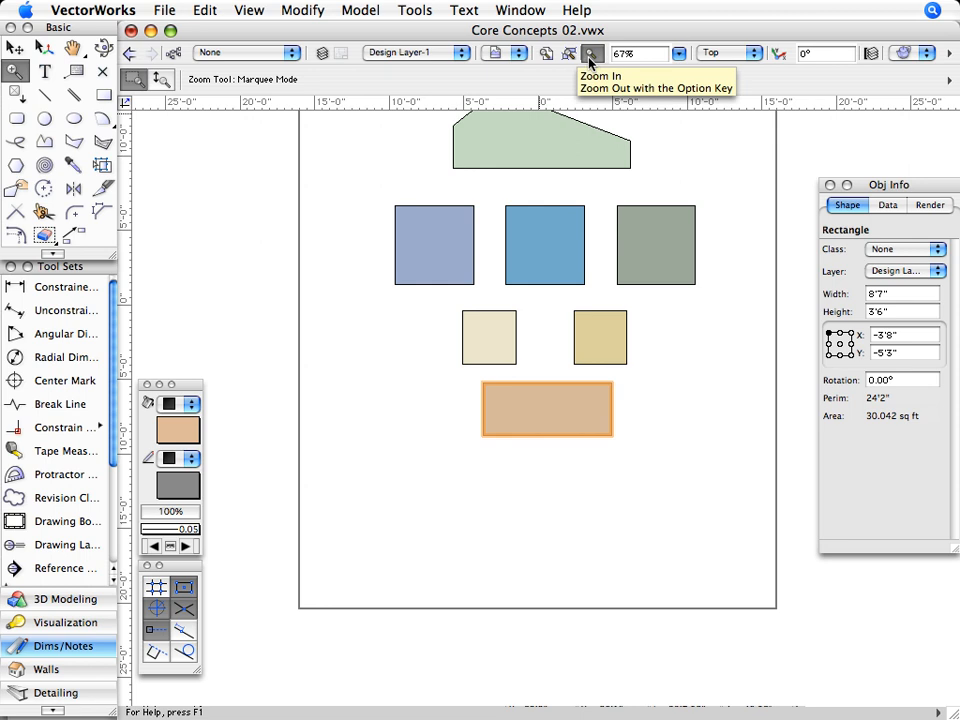
- Set the drawing view's zoom level to a custom 40%
click(678, 53)
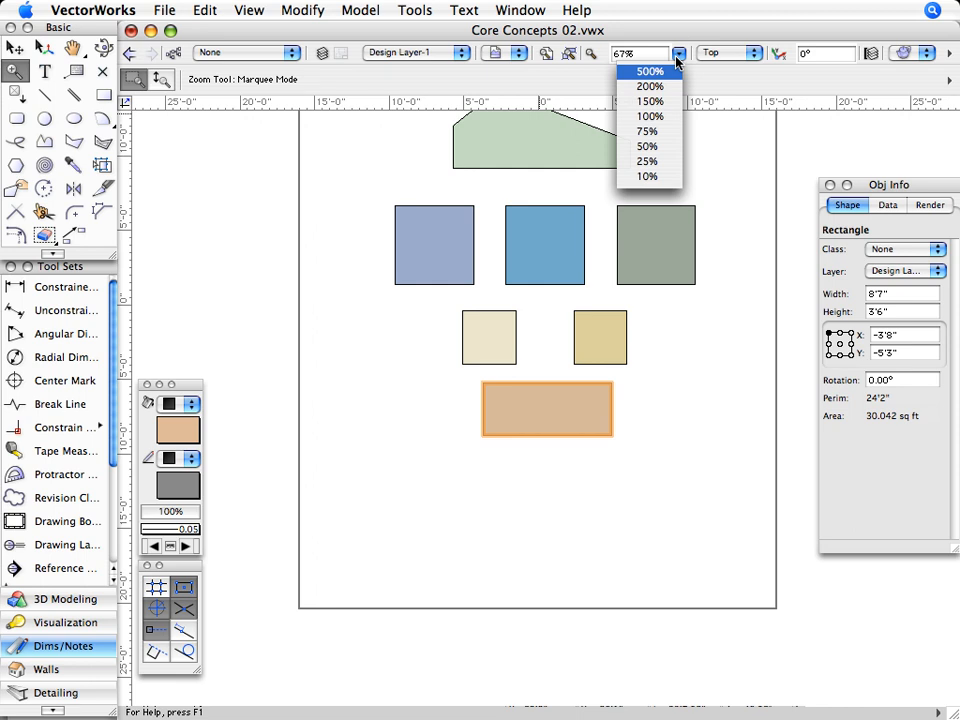
click(678, 53)
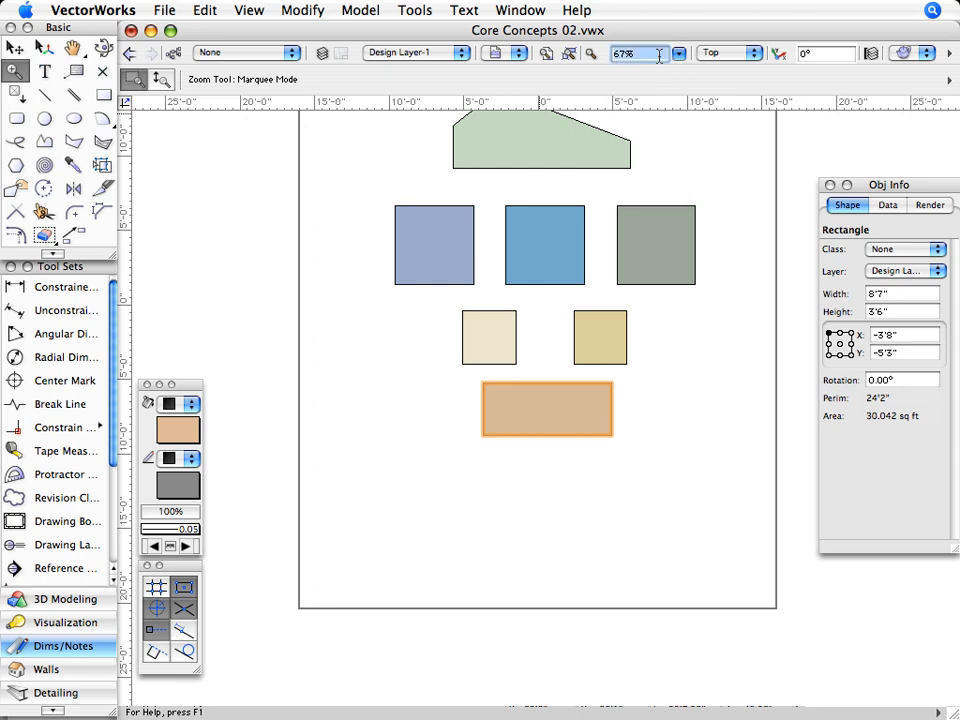
text(40)
key(Return)
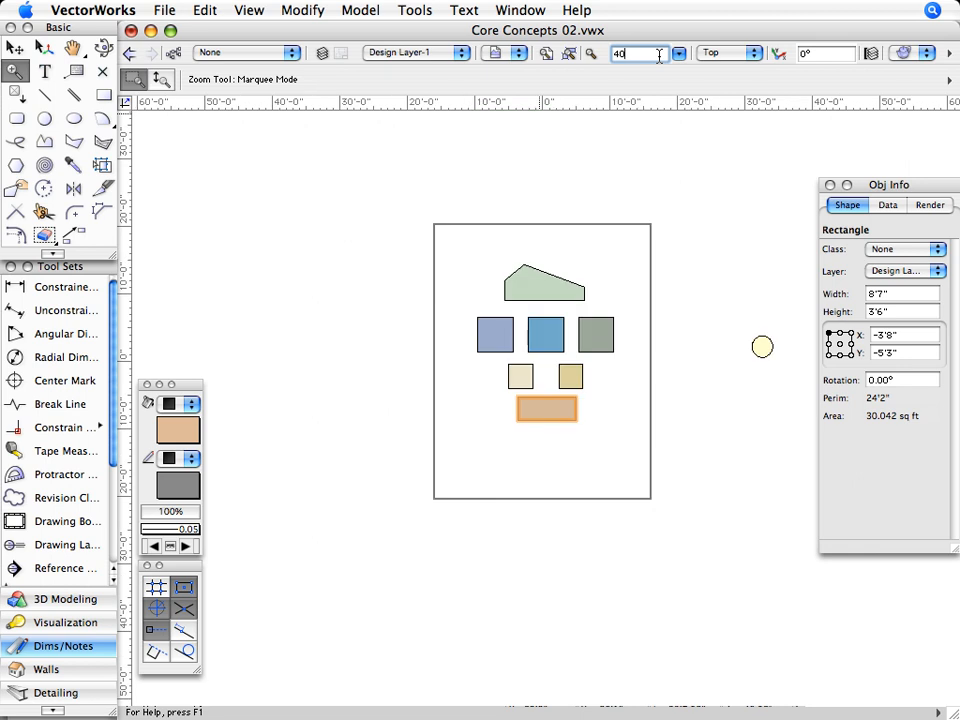